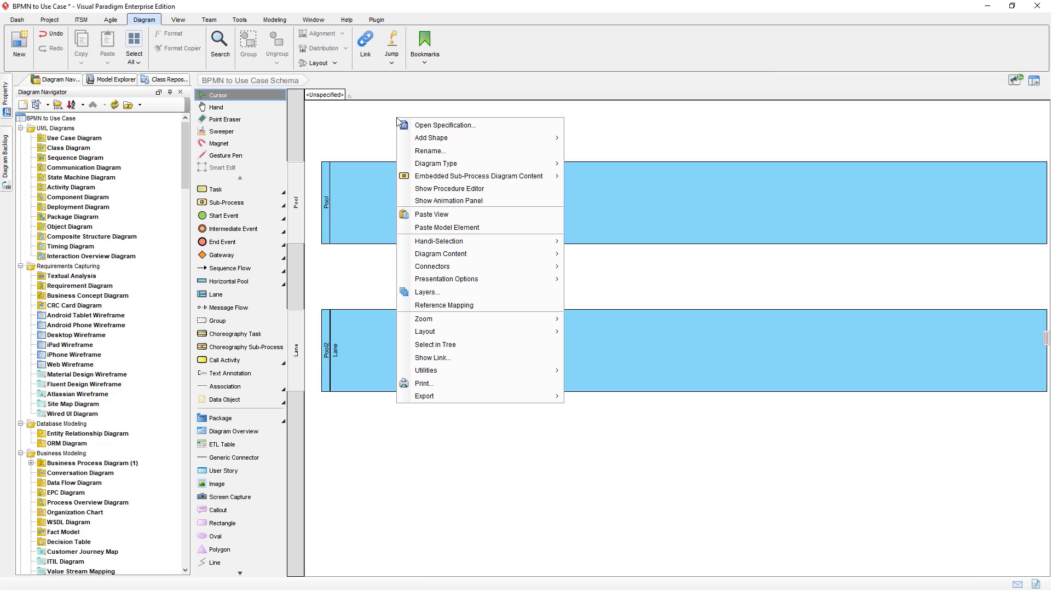
Define a new baggage schema named BPMN for the current business process diagram.
mouse_move(491, 368)
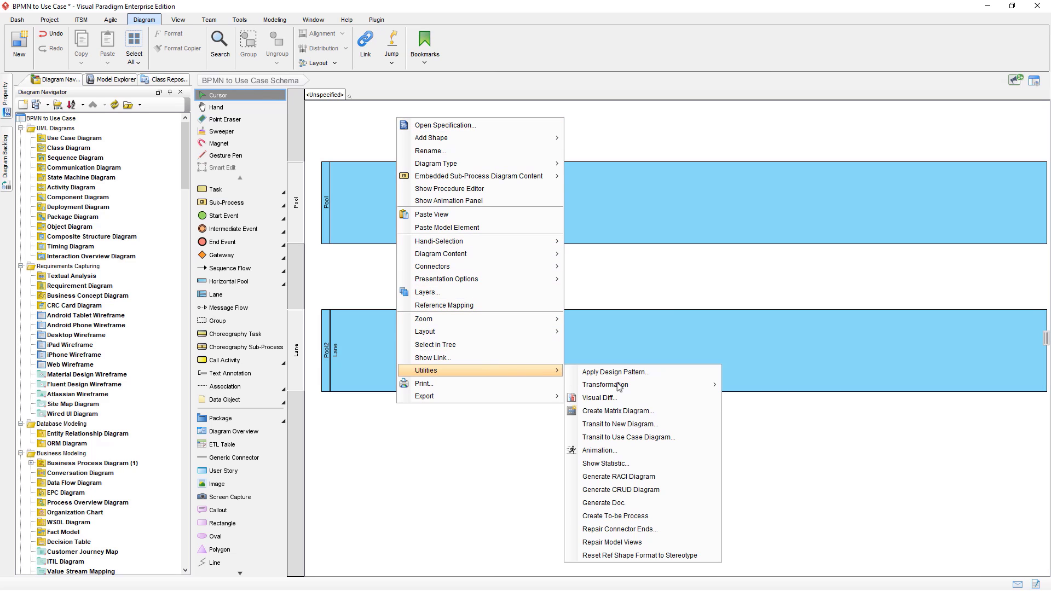
mouse_move(638, 385)
mouse_move(736, 387)
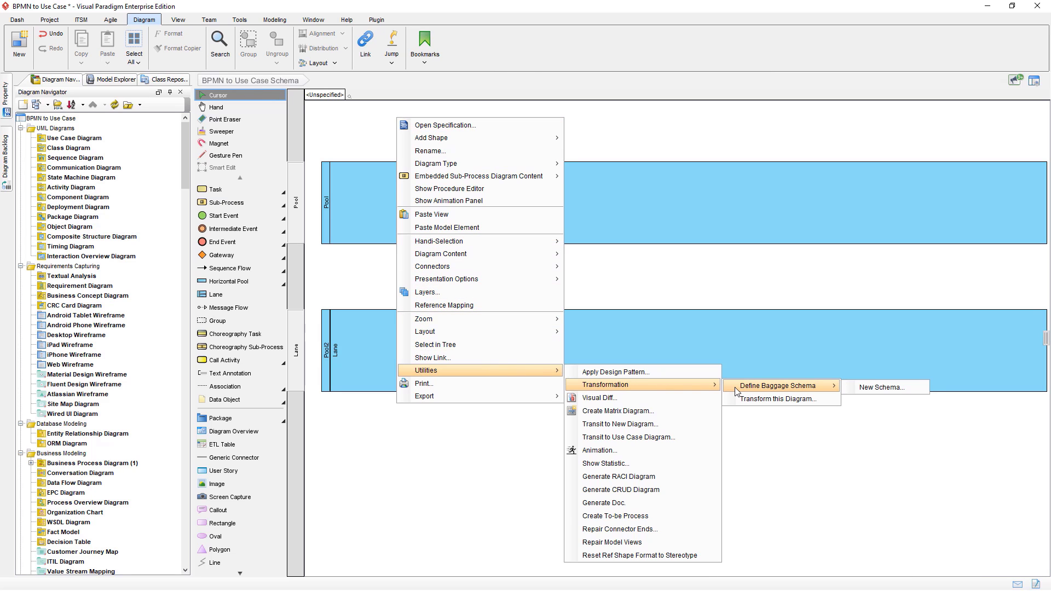
left_click(846, 388)
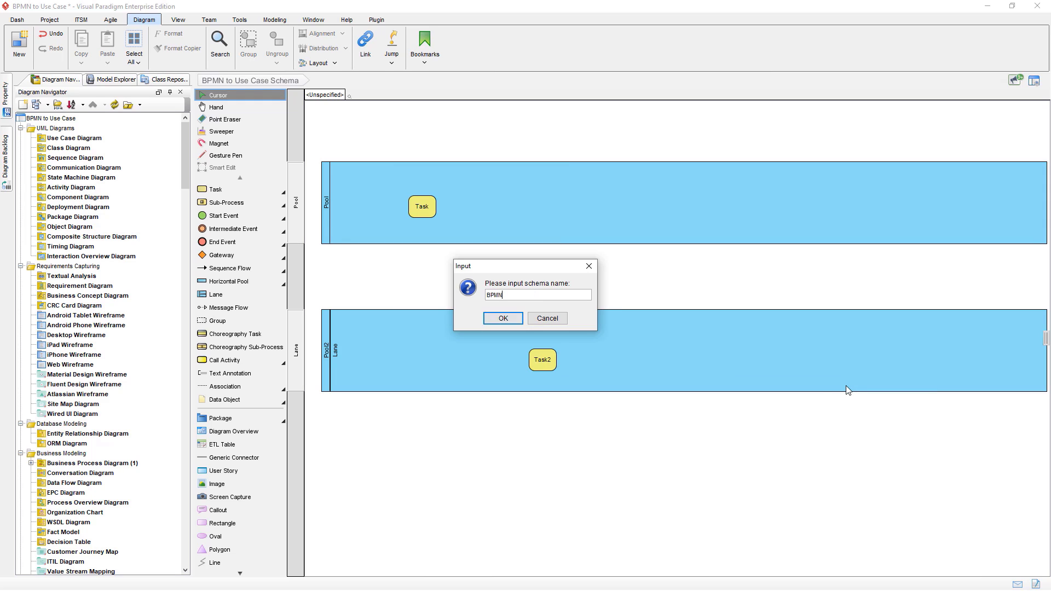
left_click(505, 319)
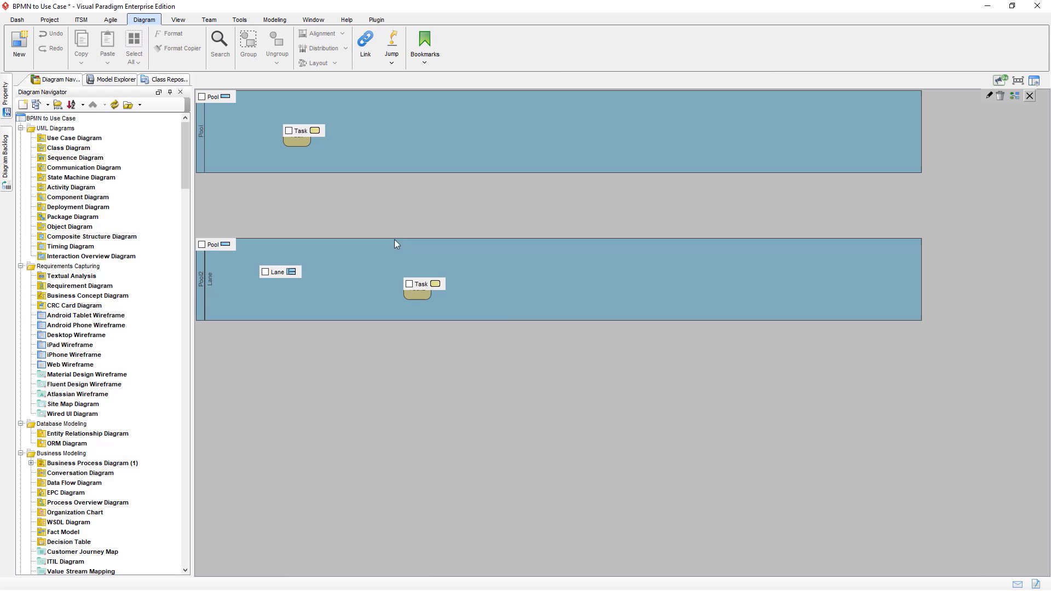
Include the first pool and the lane in the schema, and add a pool condition on the participant property with an empty value.
left_click(201, 97)
left_click(265, 272)
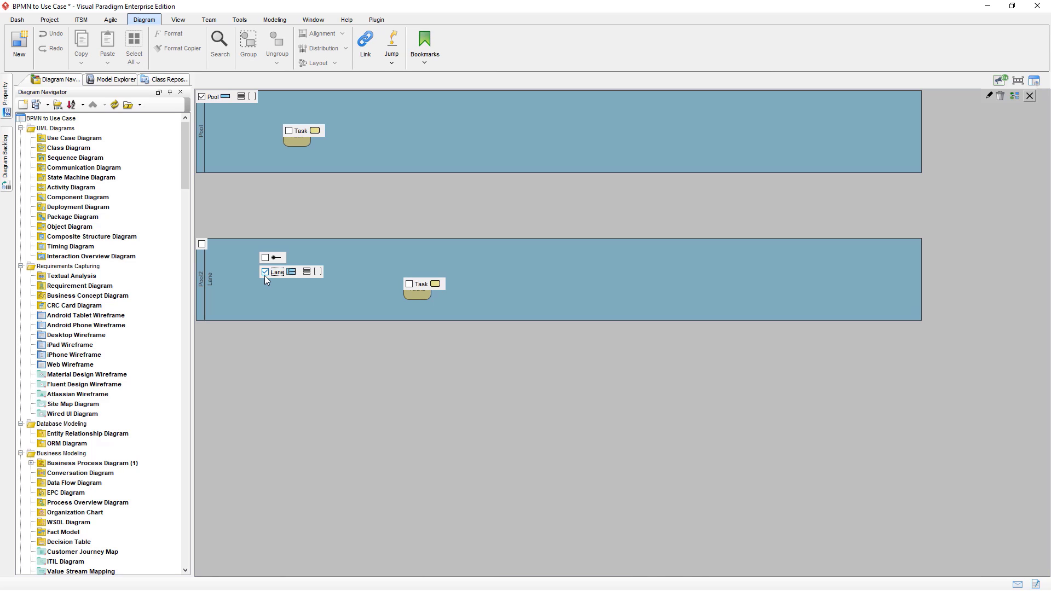
left_click(253, 98)
left_click(488, 304)
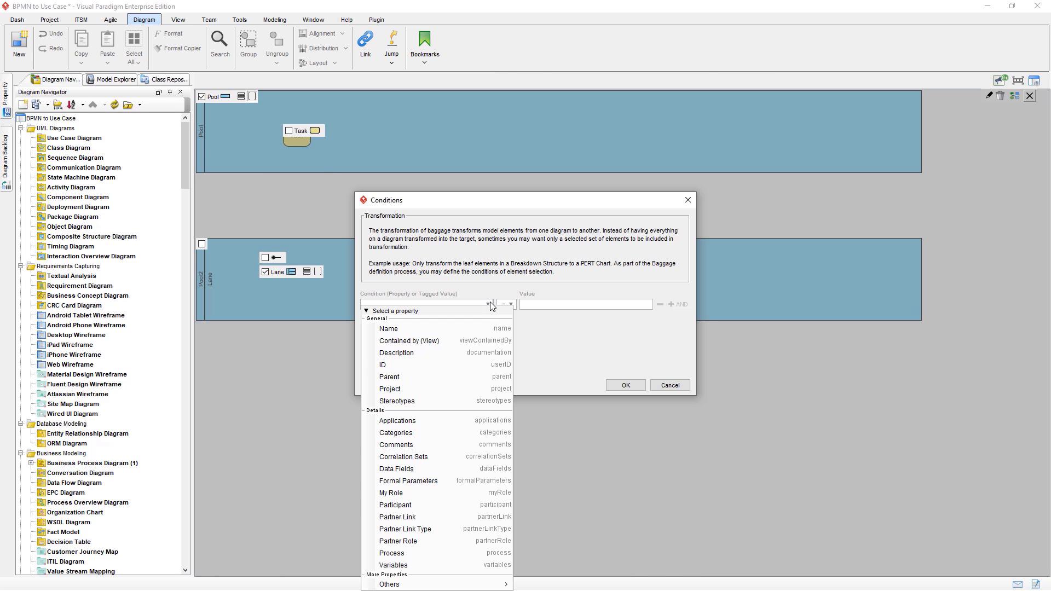
left_click(478, 504)
left_click(511, 304)
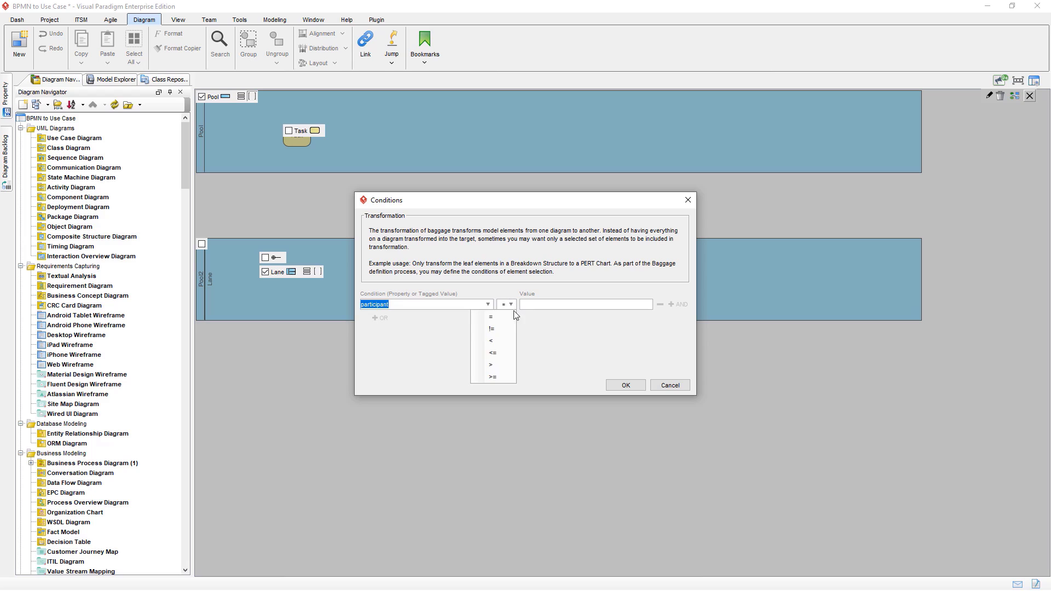
left_click(510, 325)
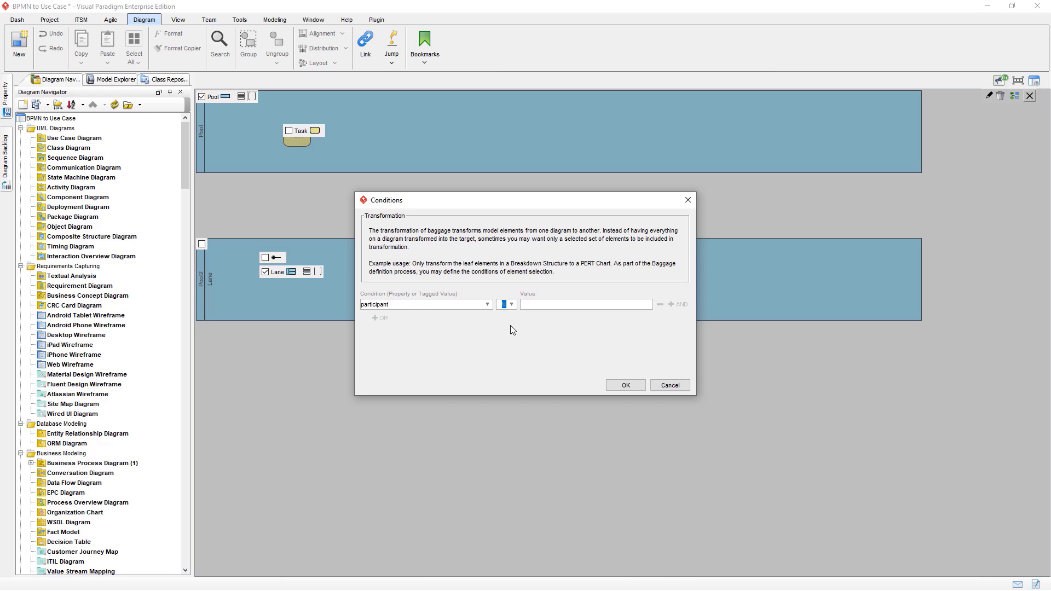
left_click(613, 386)
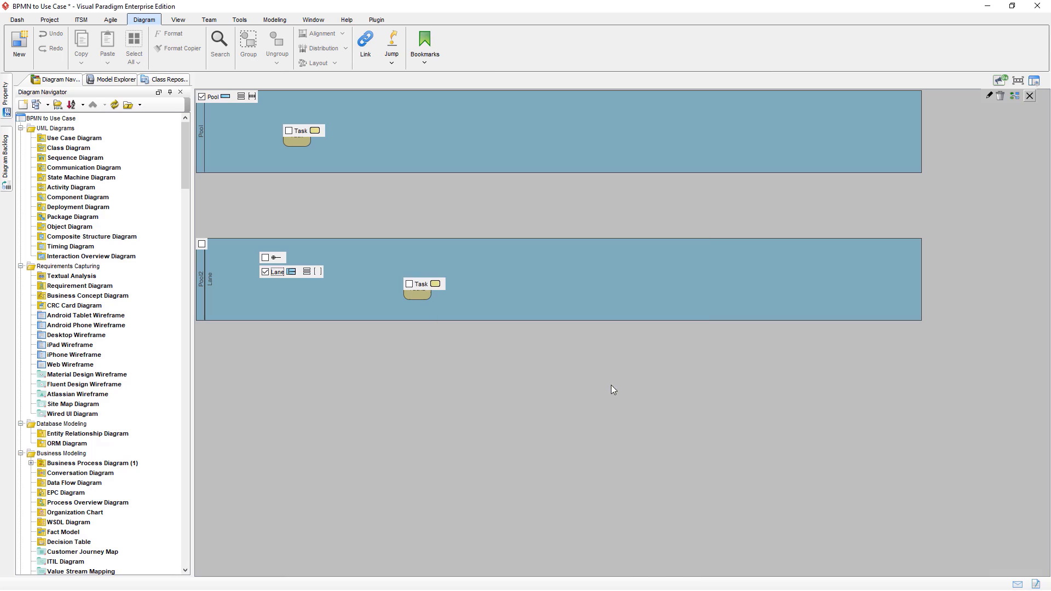
Include the first pool's task and the containment links of both tasks in the schema, and close the schema definition.
left_click(288, 131)
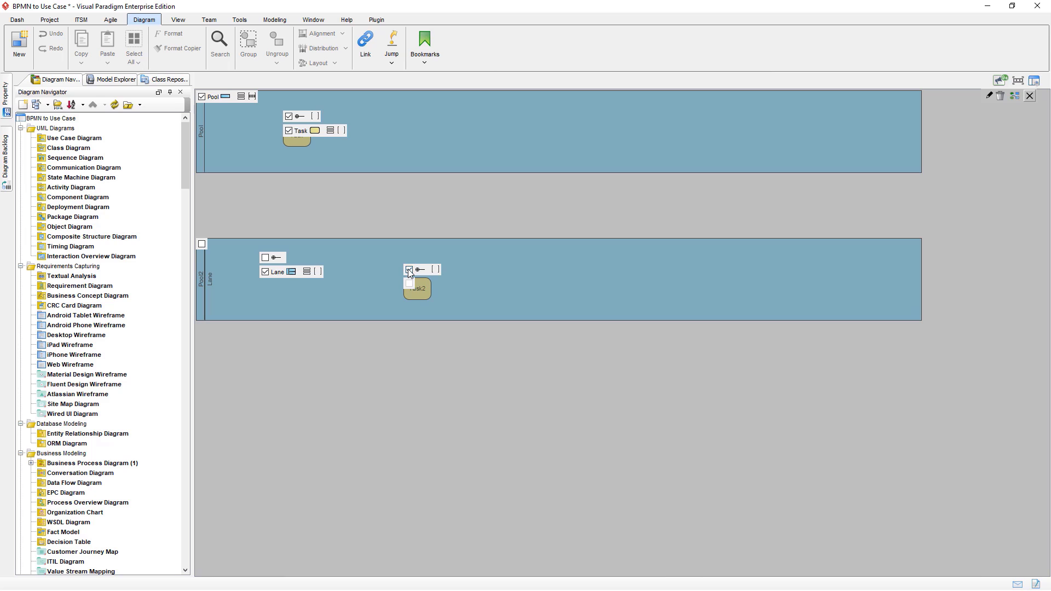
left_click(1029, 96)
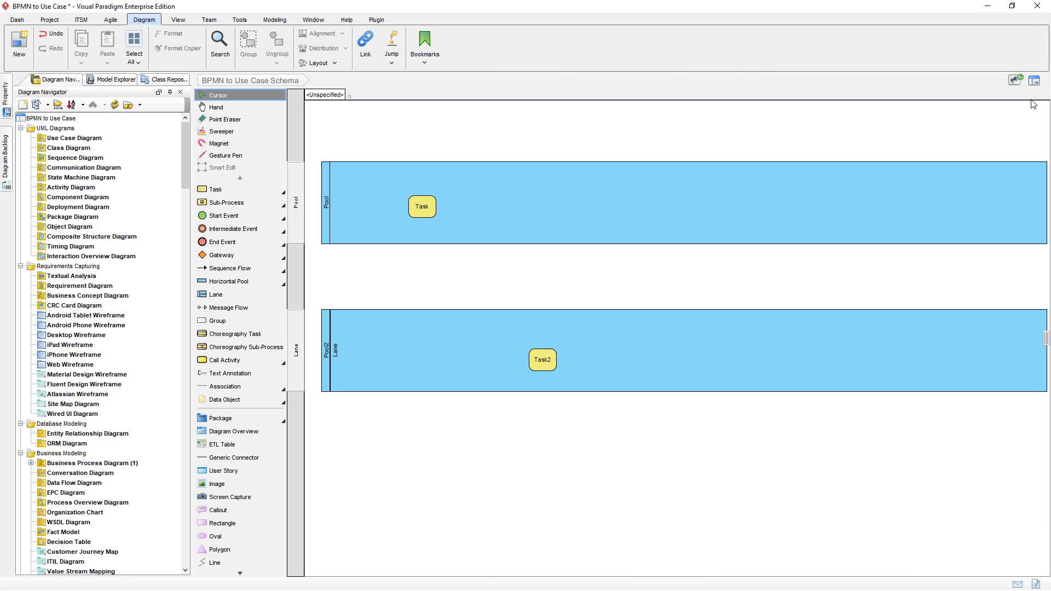
Create a blank Use Case Diagram named Use Case Schema.
left_click(19, 46)
left_click(464, 282)
left_click(618, 432)
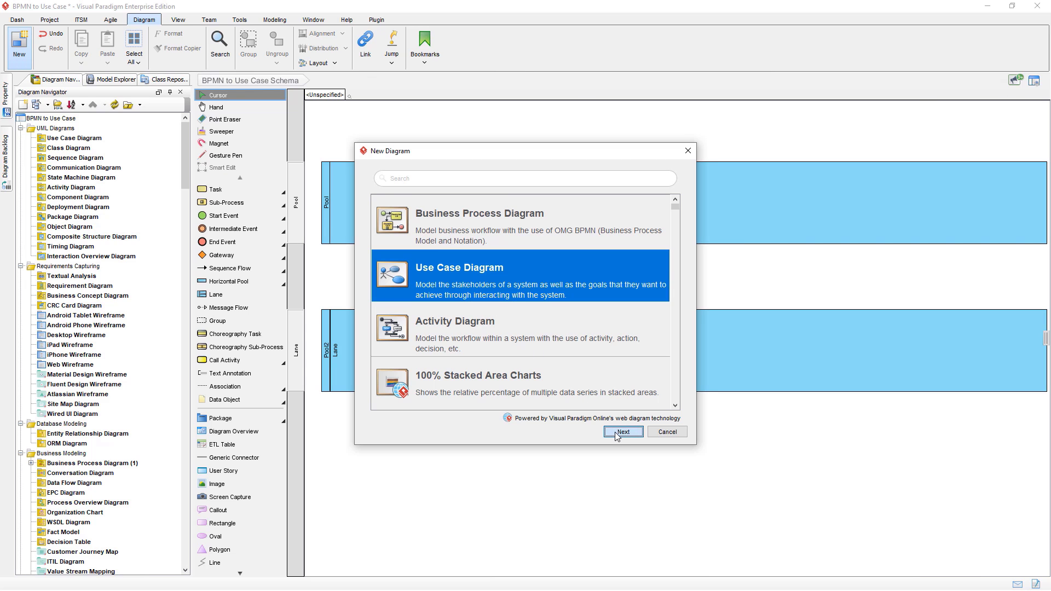
left_click(622, 432)
type("Use C")
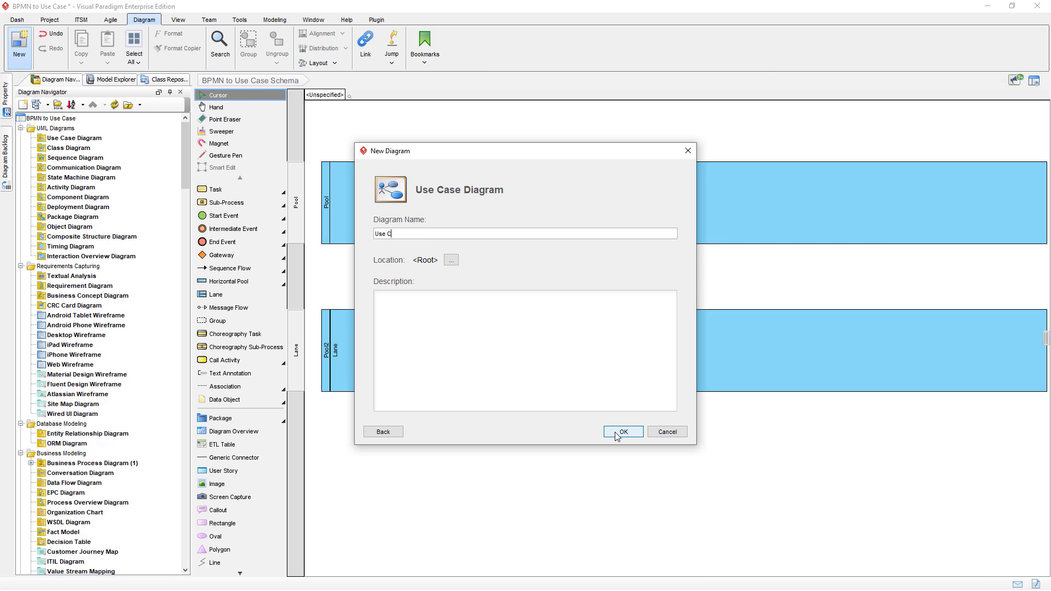
type("ase Schema")
left_click(622, 432)
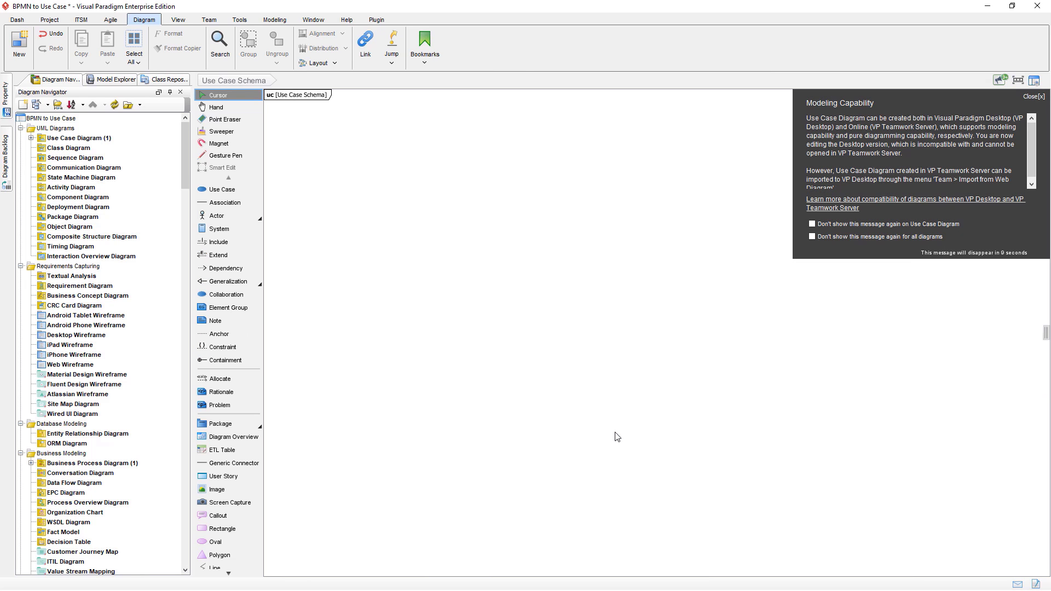
Place an actor in the diagram and link it by an association to a new use case, keeping the default names.
left_click(217, 215)
left_click(306, 164)
left_click_drag(330, 155, 475, 293)
left_click(492, 310)
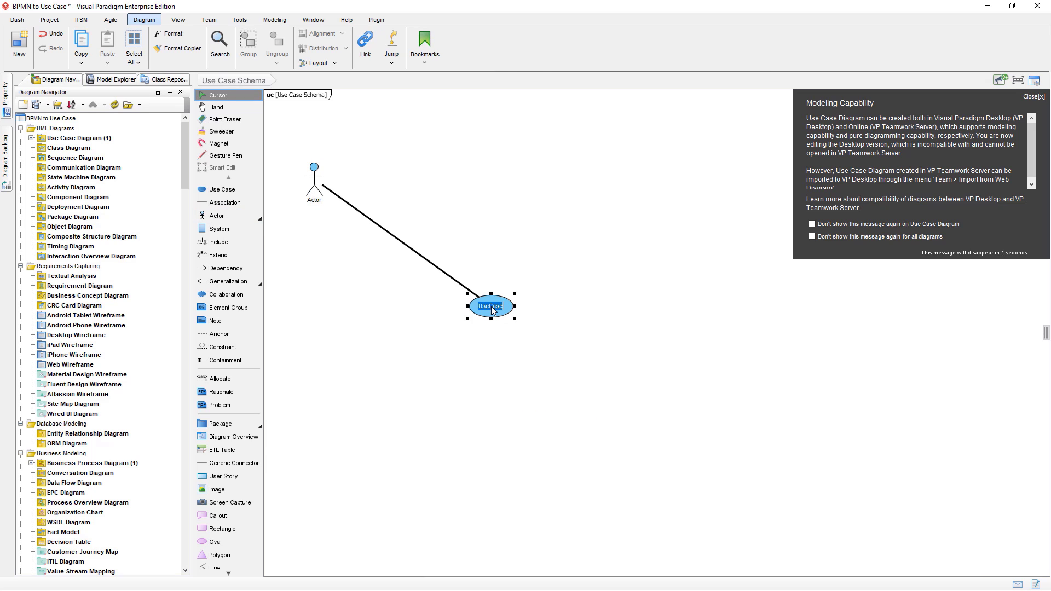
left_click(429, 345)
Define a new baggage schema named Use Case for the use case diagram.
right_click(374, 134)
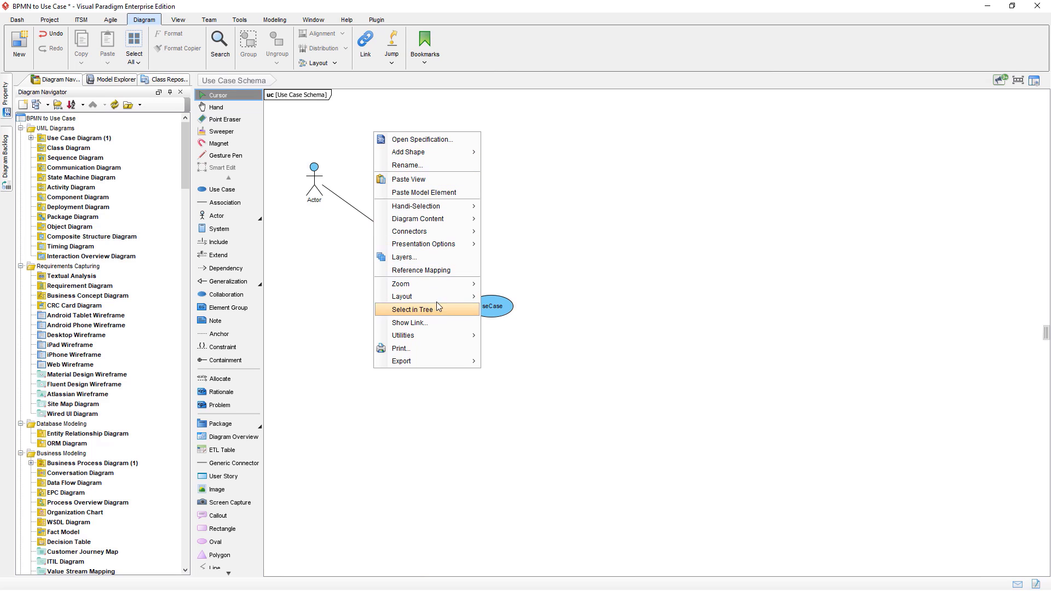
mouse_move(453, 334)
mouse_move(547, 350)
mouse_move(645, 350)
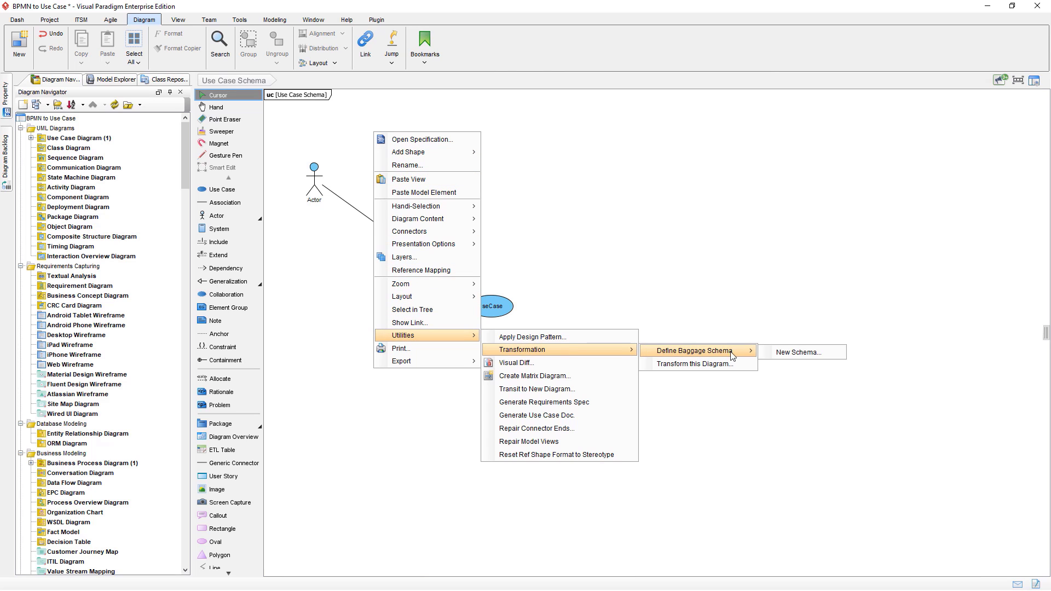
left_click(777, 351)
type("Use Case")
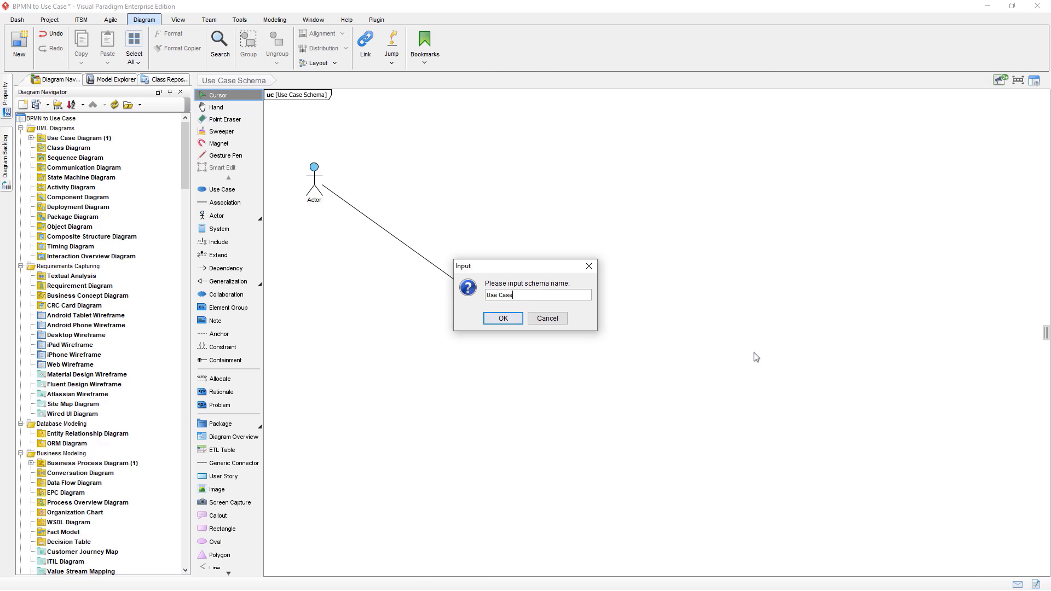
left_click(517, 322)
Include the actor, the use case and the association in the schema, and close the schema definition.
left_click(206, 97)
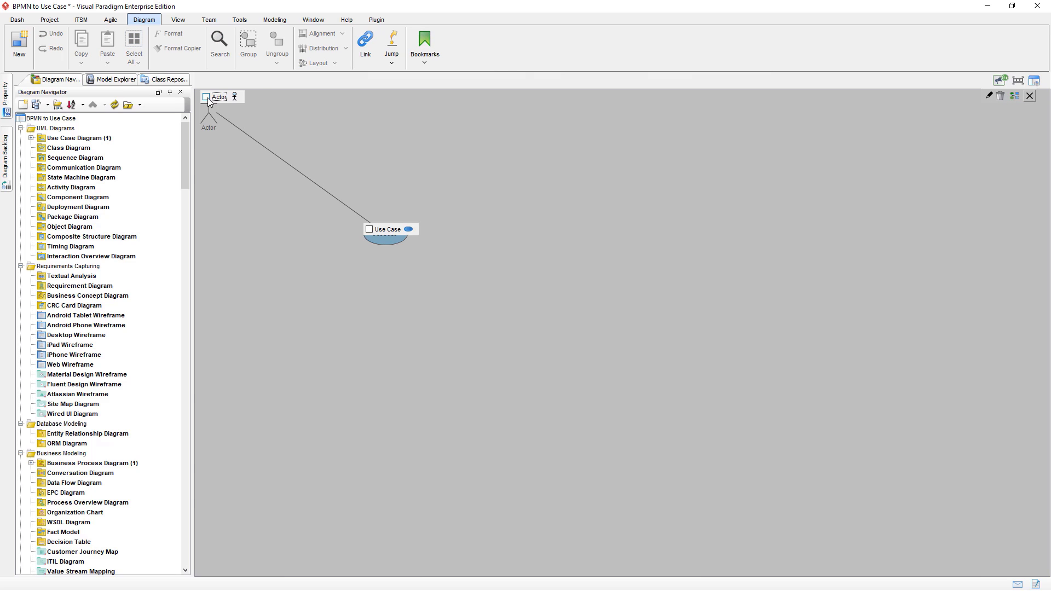
left_click(370, 230)
left_click(301, 175)
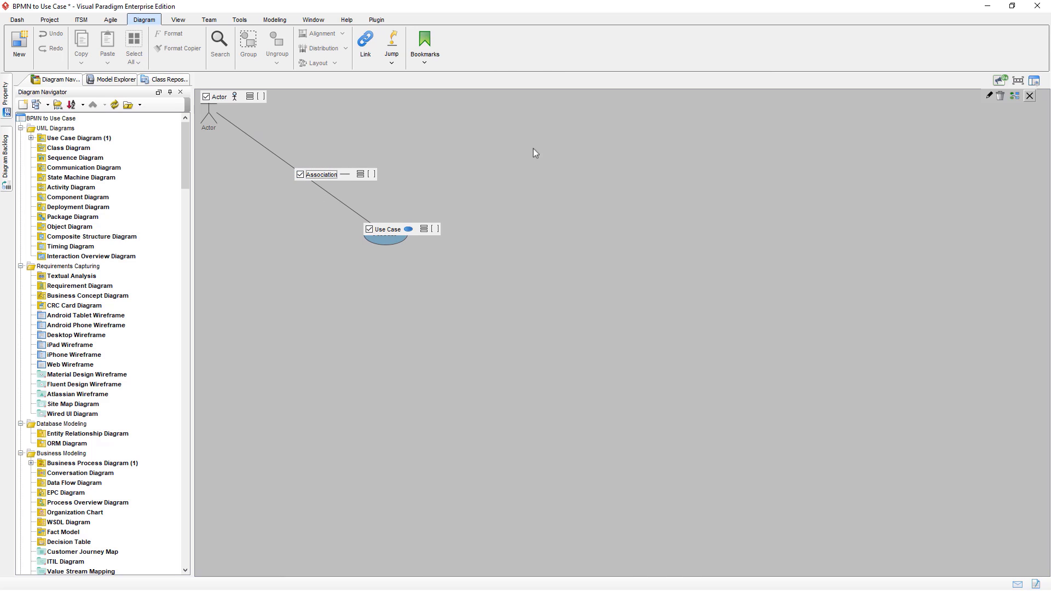
left_click(1029, 96)
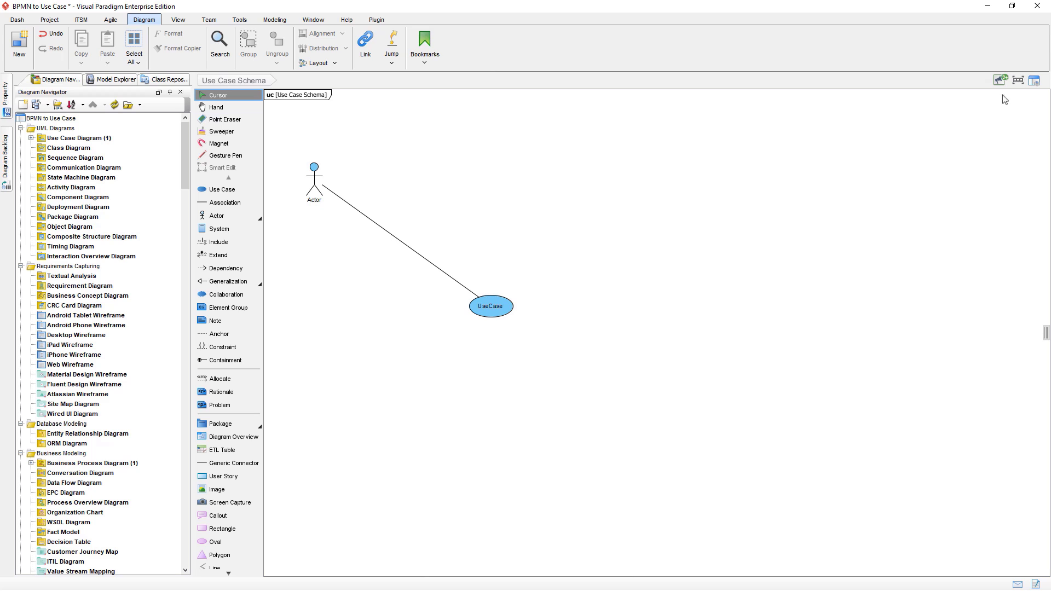
Create a Business Process Diagram from the "As-is Process for Purchase Order Process" template.
left_click(21, 46)
left_click(401, 276)
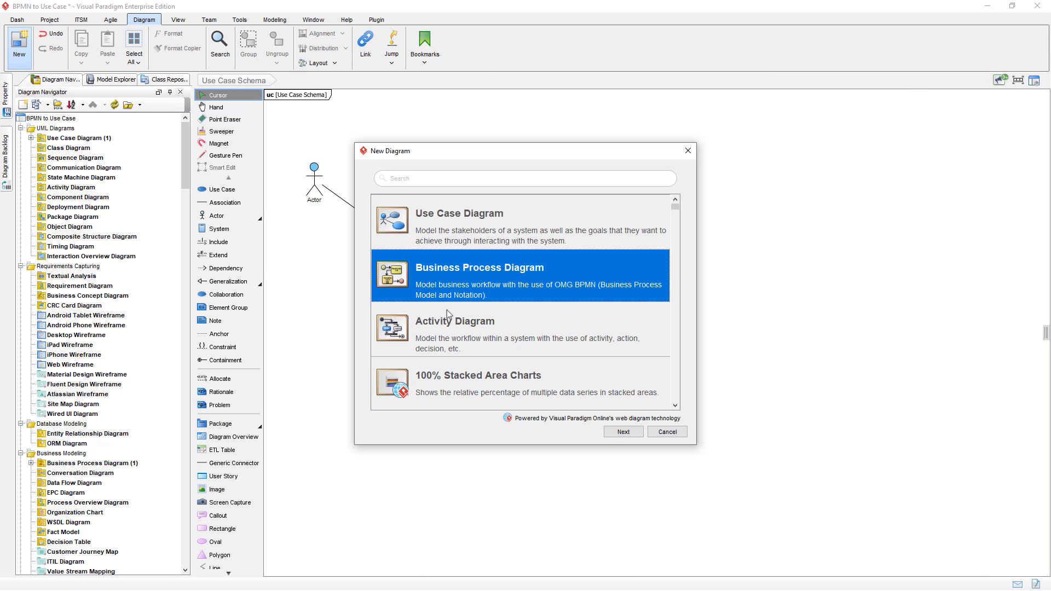
left_click(624, 432)
left_click_drag(673, 254, 685, 395)
left_click(449, 299)
left_click(463, 318)
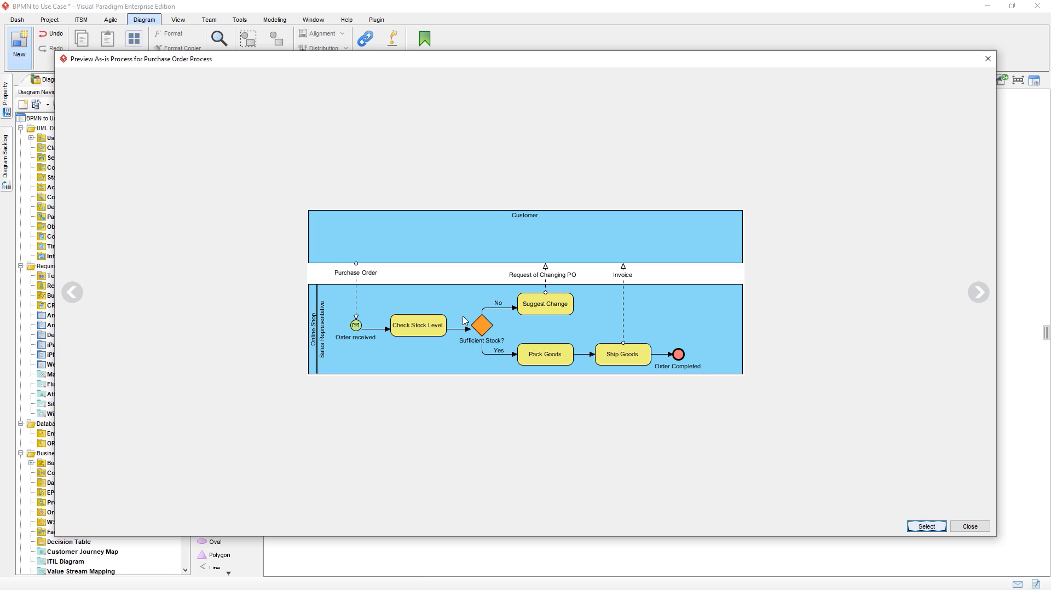
left_click(926, 526)
left_click(623, 432)
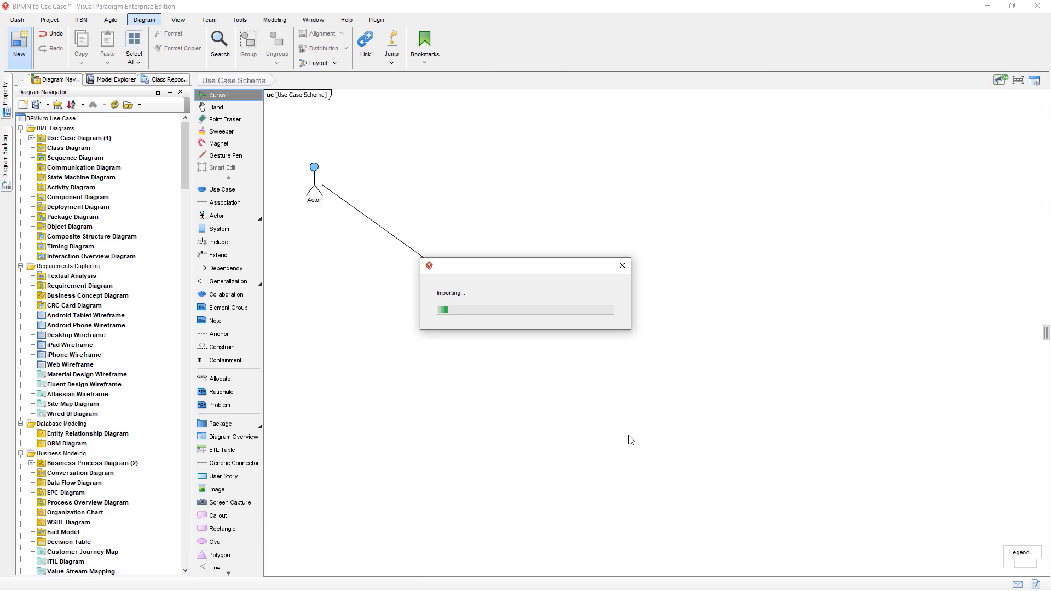
Create a new transform for the purchase order diagram from the BPMN schema to the Use Case Diagram type with the Use Case schema.
right_click(390, 113)
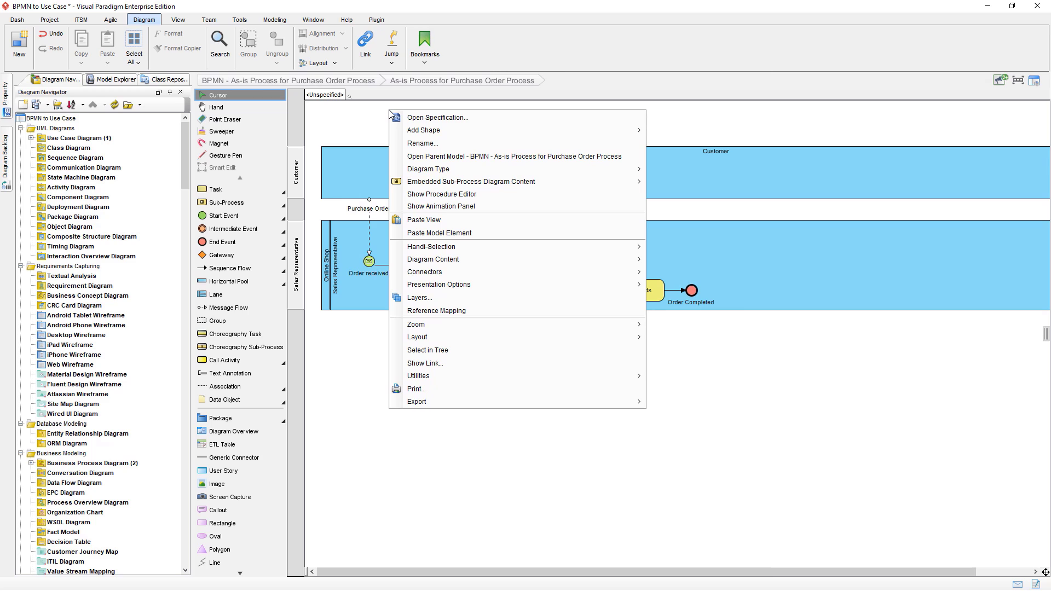
mouse_move(520, 375)
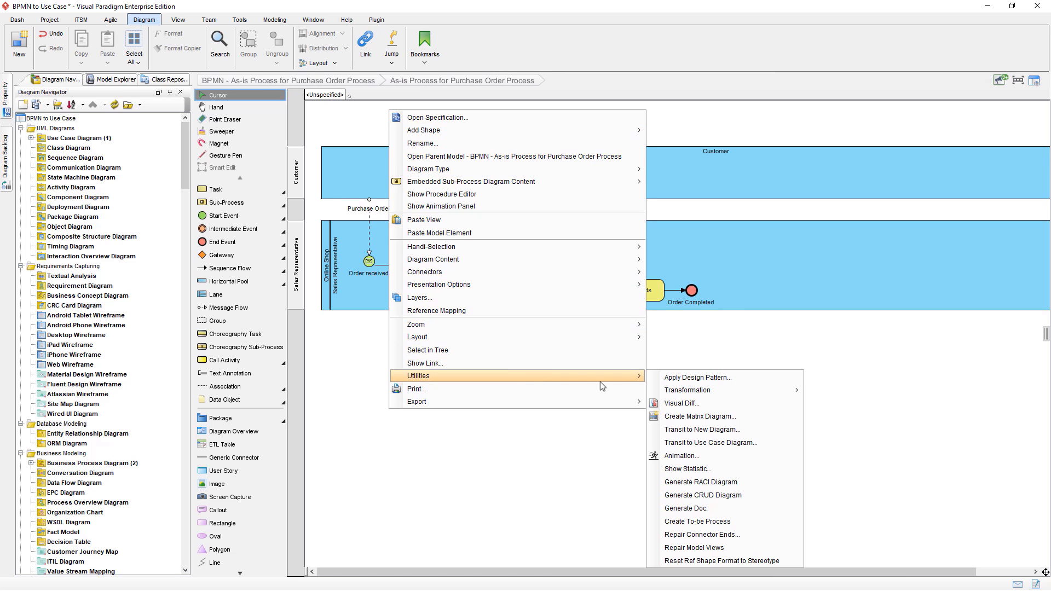
mouse_move(704, 395)
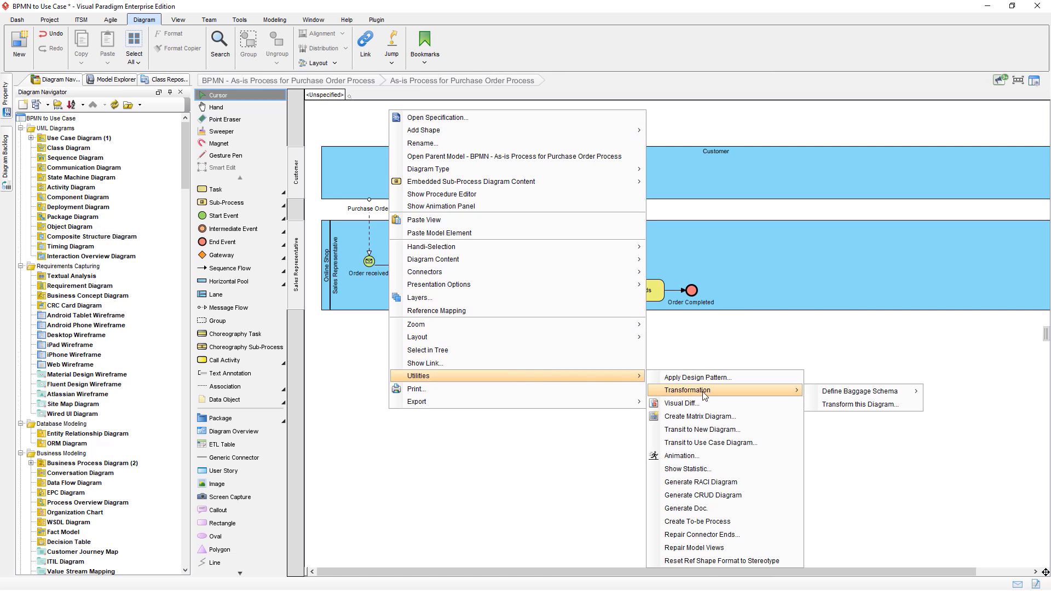
left_click(821, 405)
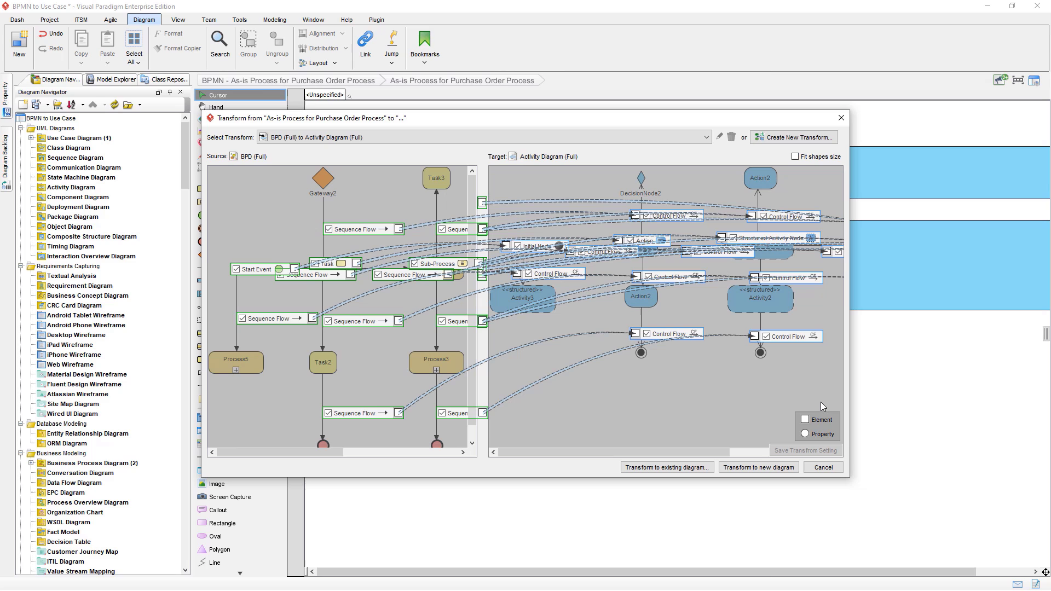
left_click(793, 137)
left_click(676, 278)
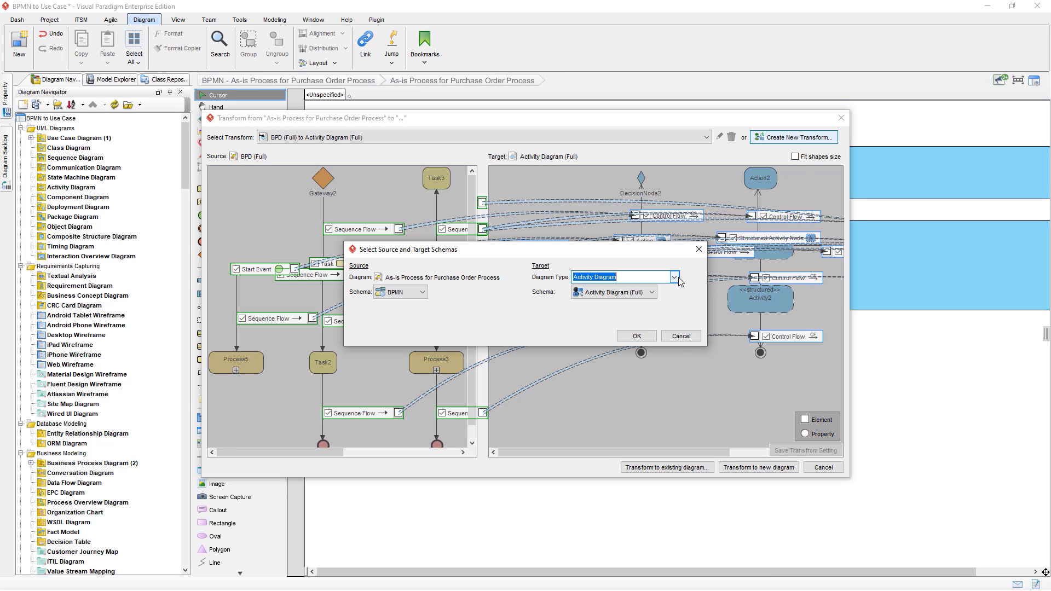
scroll(634, 350, "down", 3)
left_click(635, 366)
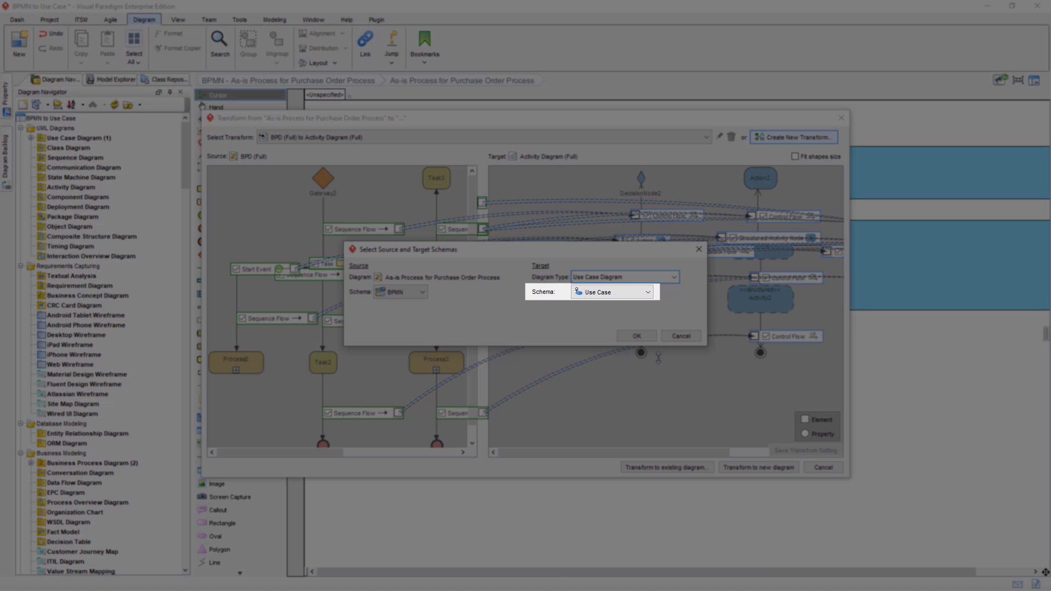
left_click(651, 339)
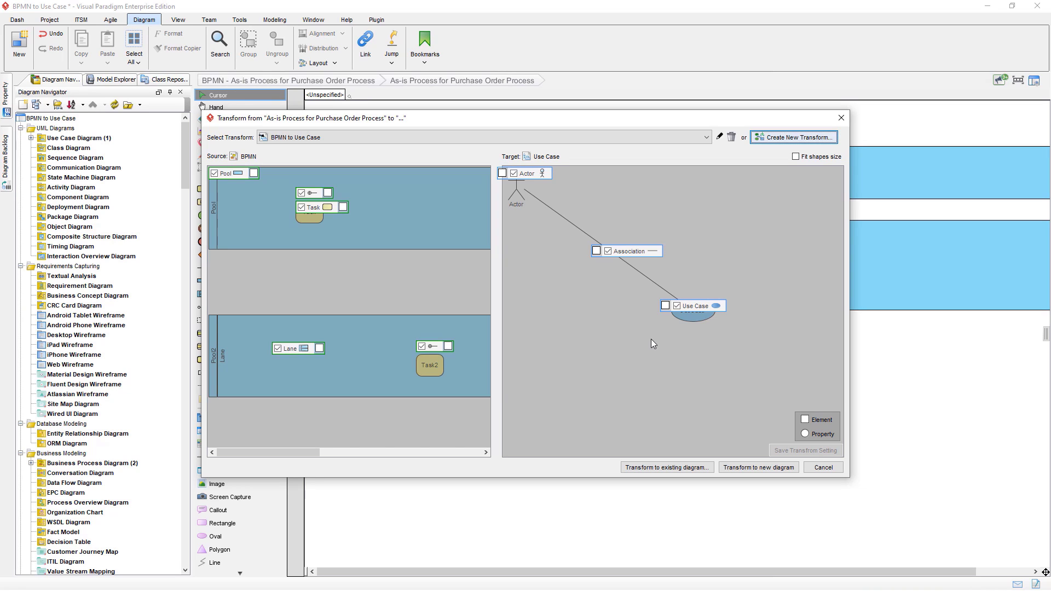
Map Pool and Lane to Actor, Task to Use Case and both containment links to Association, and save the transform setting.
left_click_drag(253, 173, 502, 173)
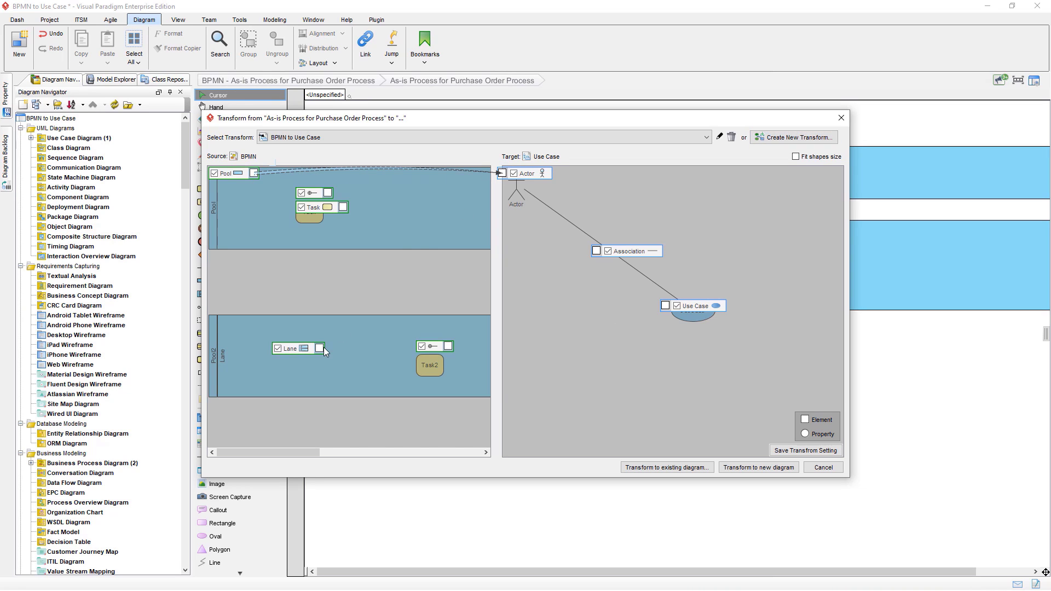
left_click_drag(324, 347, 497, 173)
left_click_drag(343, 208, 665, 306)
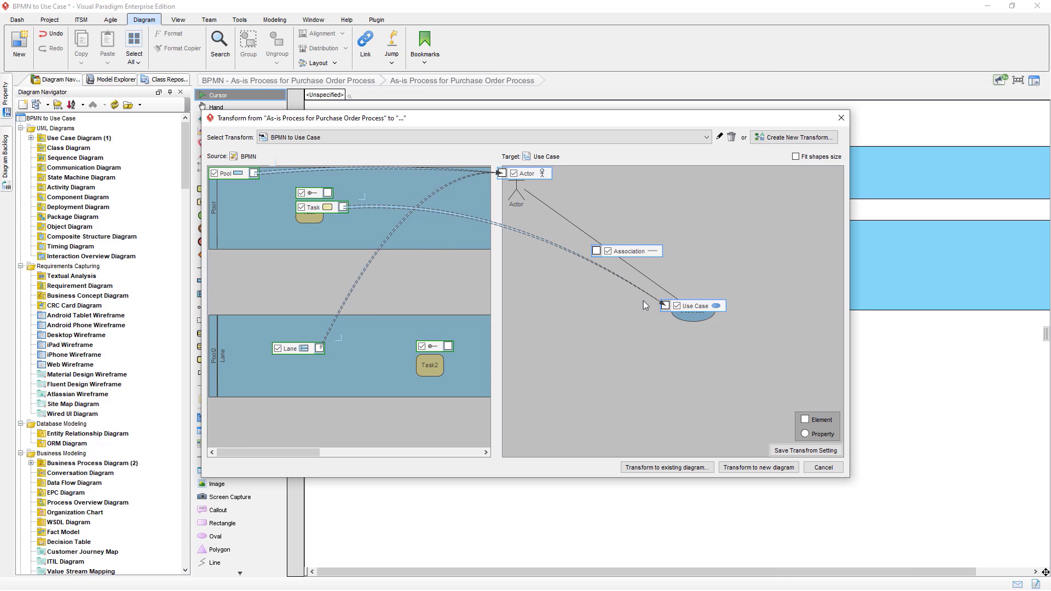
left_click_drag(330, 192, 596, 251)
left_click_drag(449, 346, 595, 251)
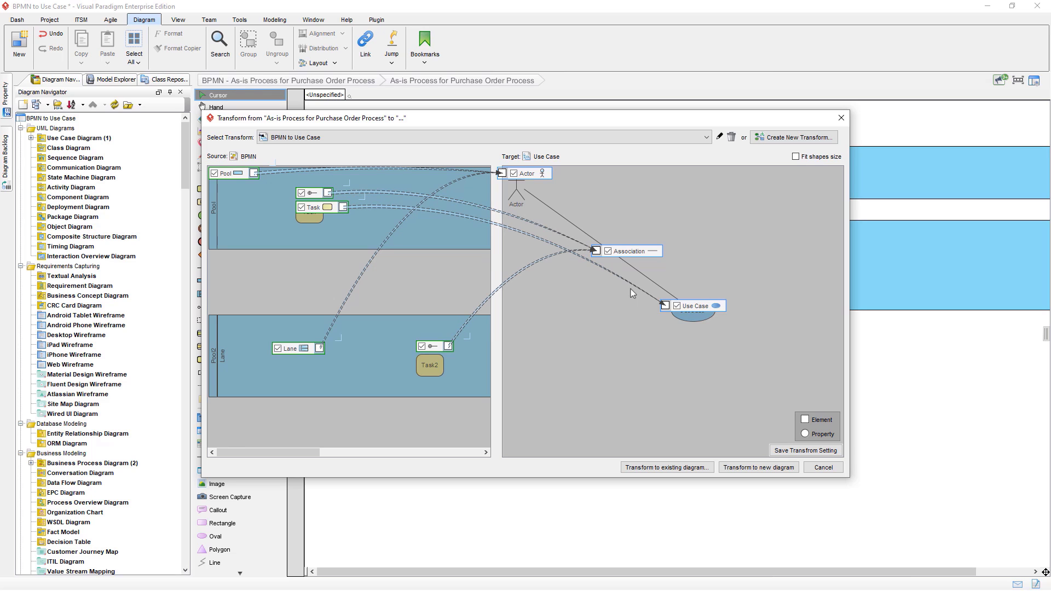
left_click(782, 451)
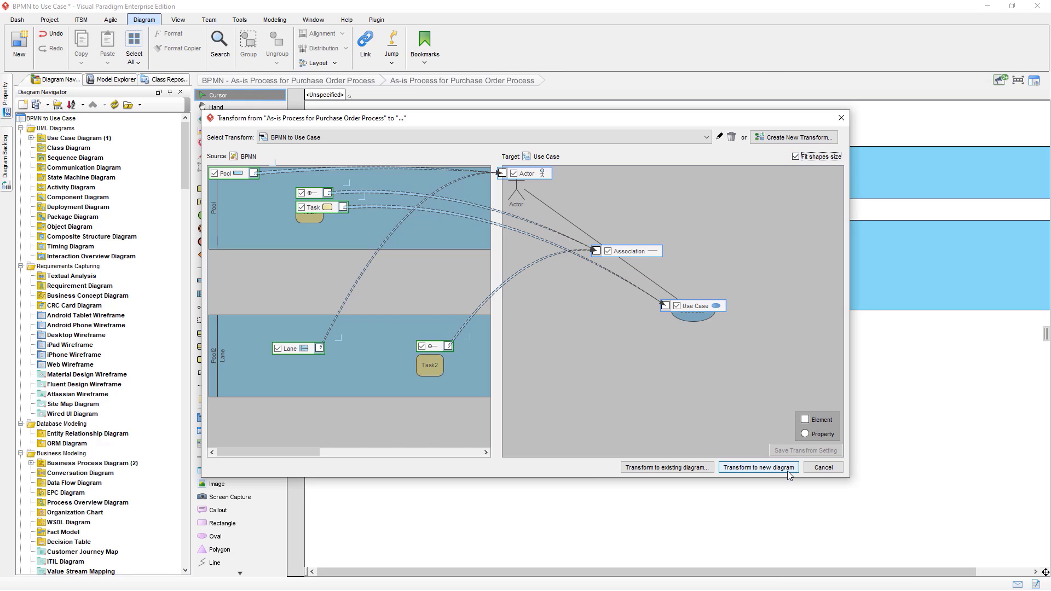
Transform the process into a new use case diagram and apply a directed tree layout with left-to-right orientation.
left_click(788, 472)
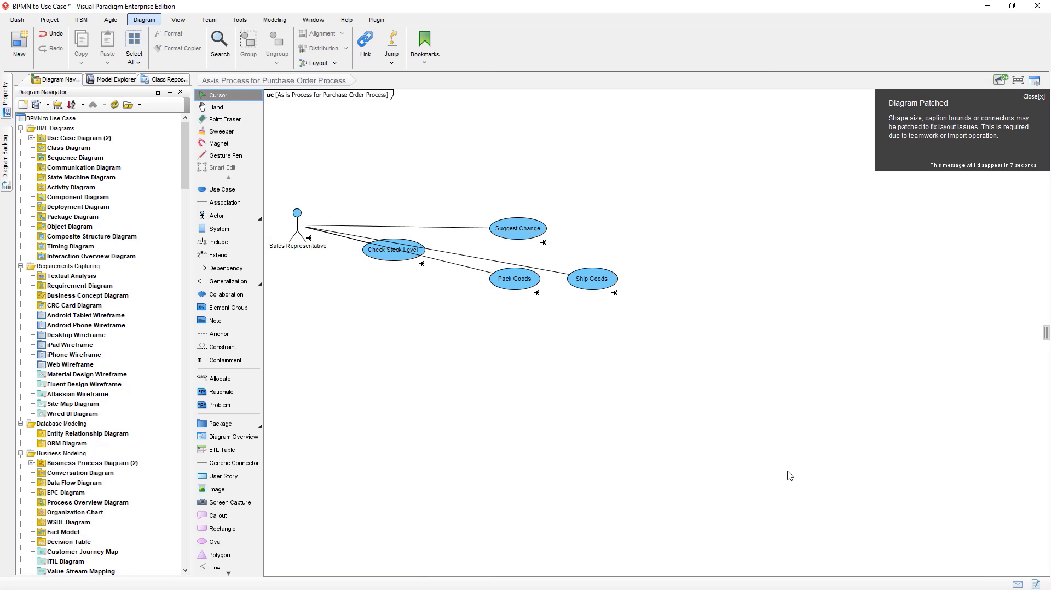
right_click(396, 178)
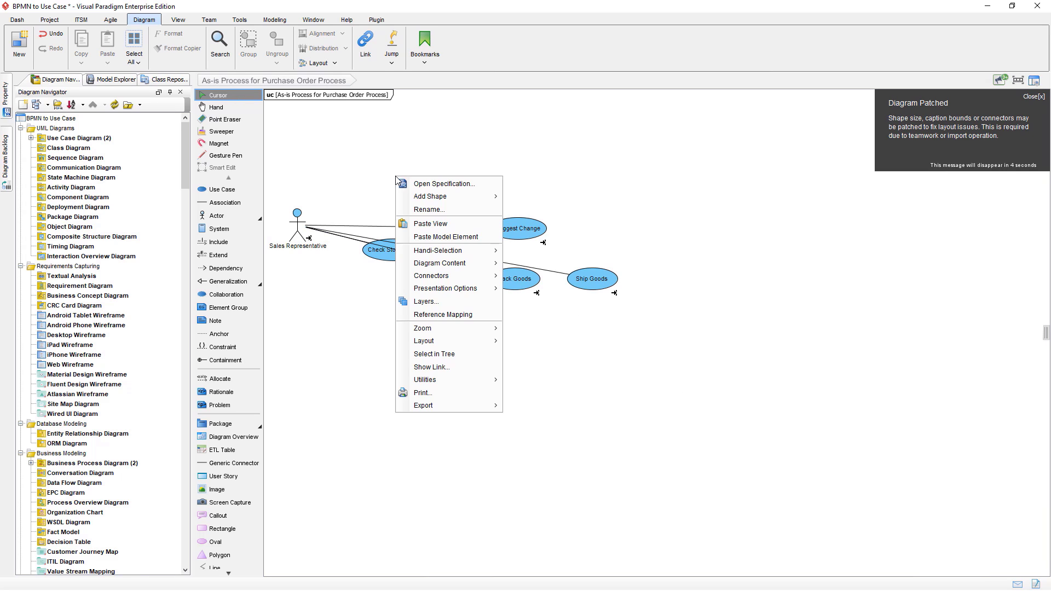
mouse_move(454, 341)
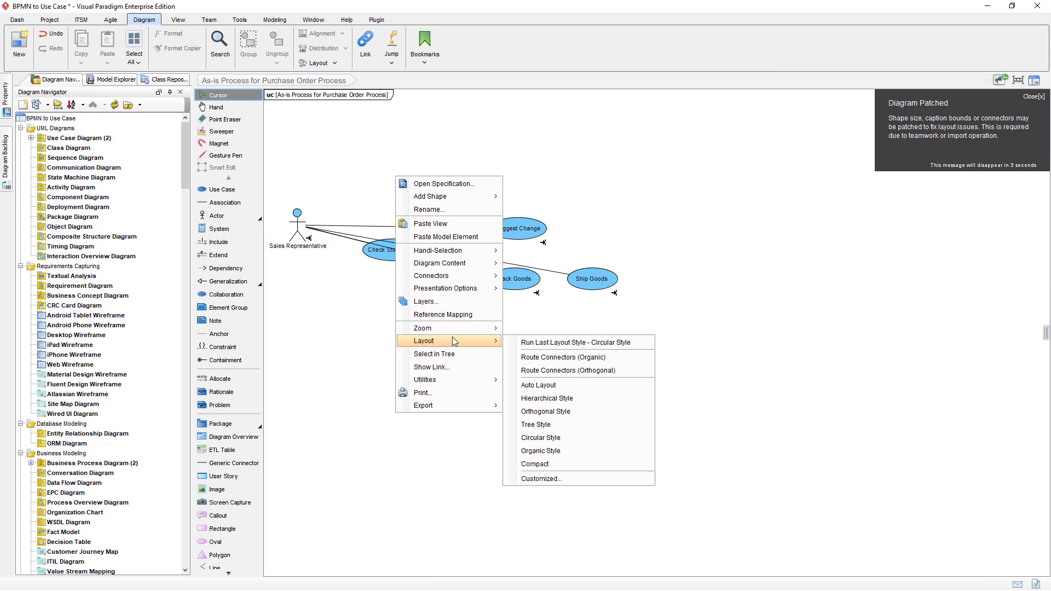
left_click(541, 479)
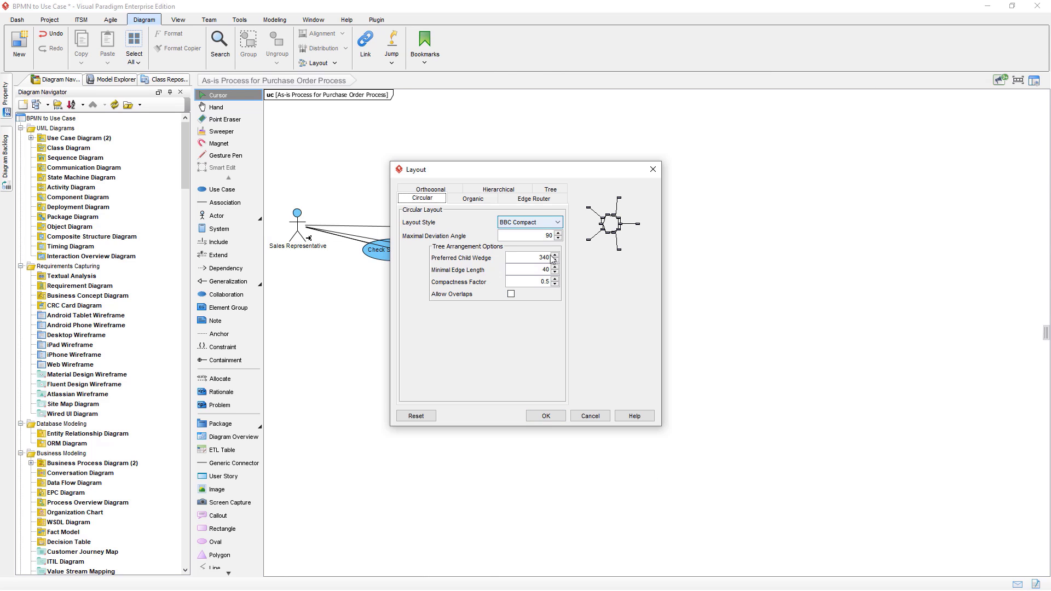
left_click(550, 198)
left_click(552, 272)
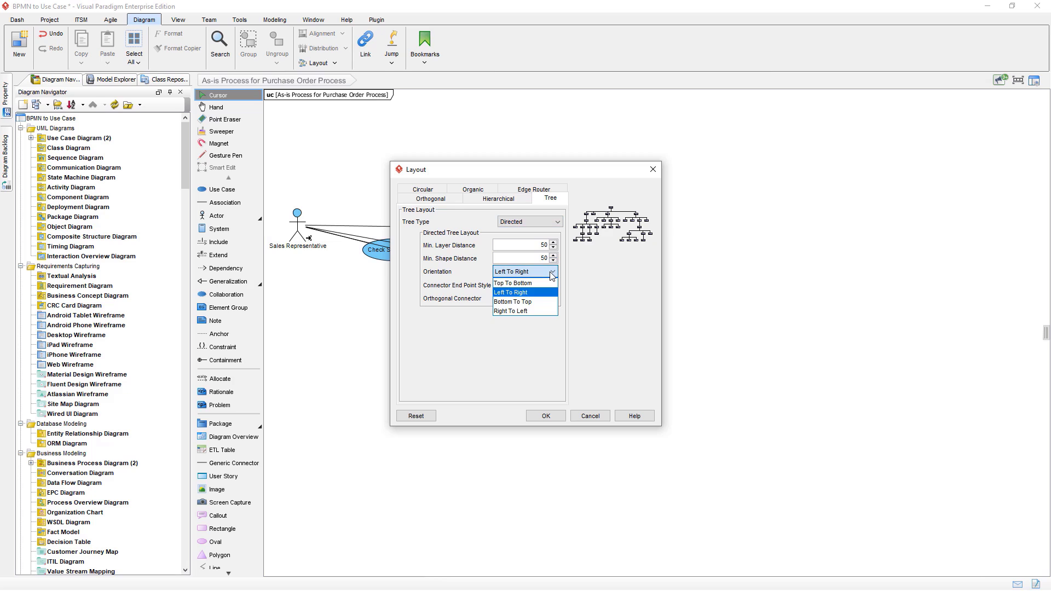
left_click(552, 292)
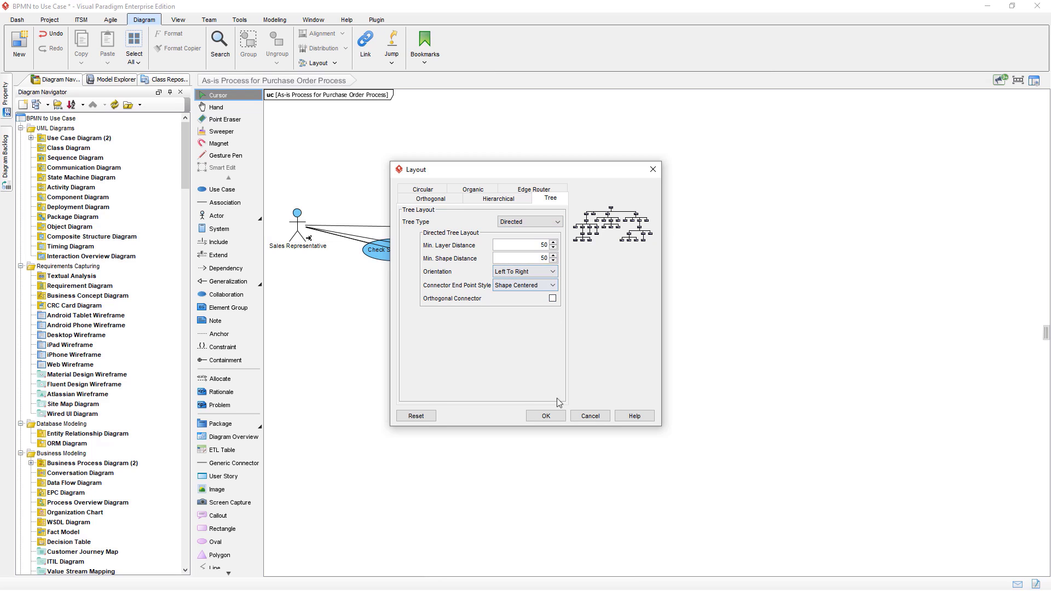
left_click(557, 419)
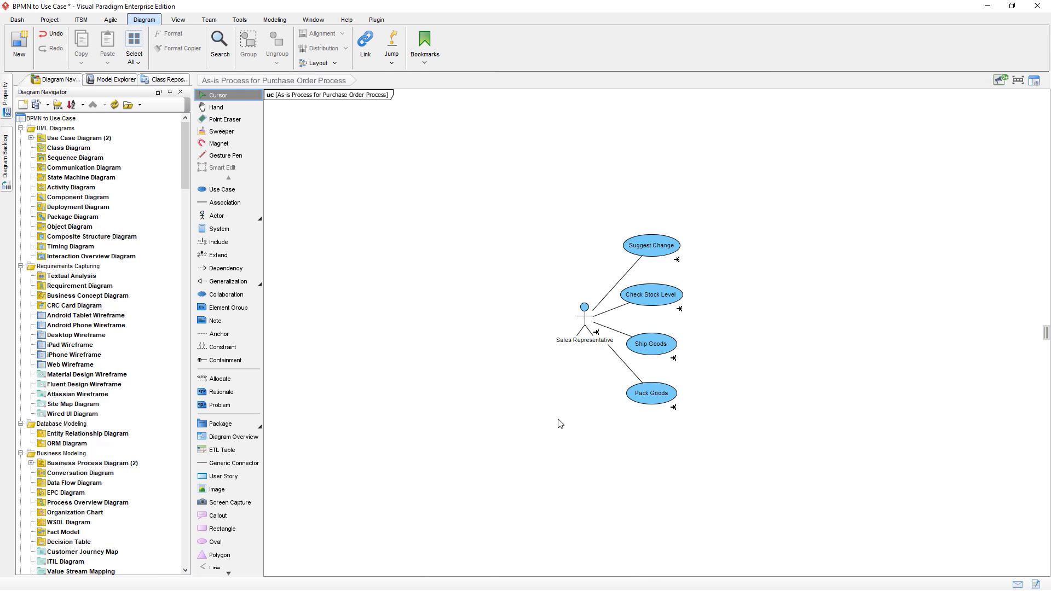
Switch back to the purchase order business process diagram and move the Order Completed end event farther from Ship Goods.
left_click(1018, 81)
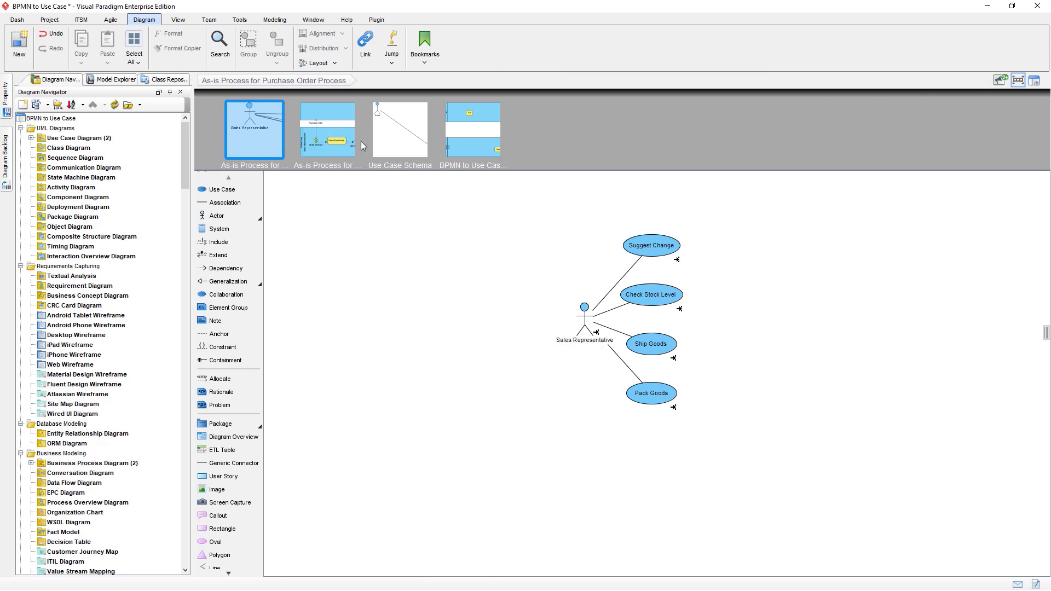
left_click(334, 143)
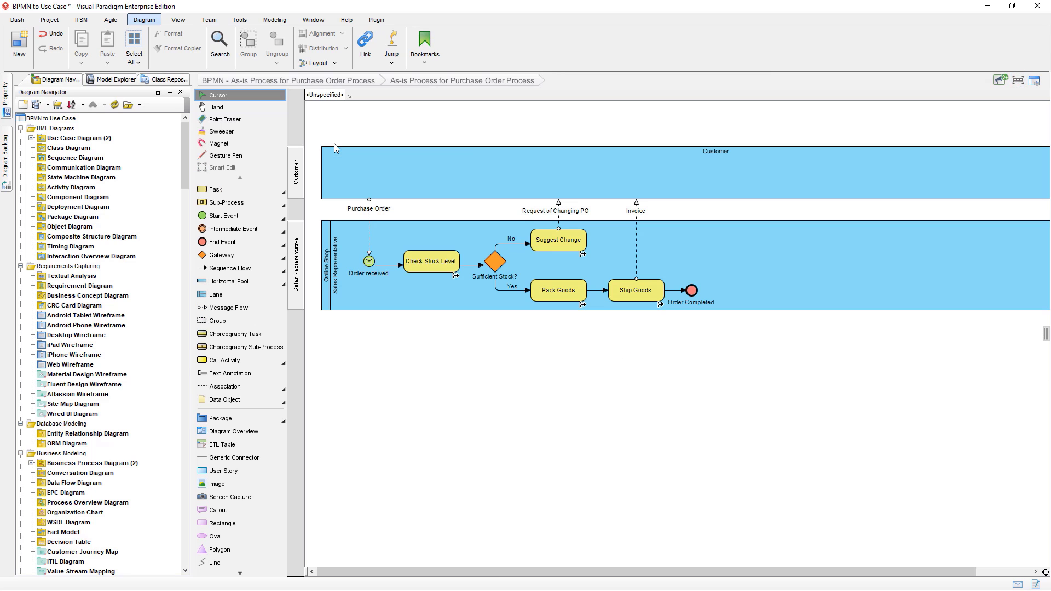
left_click(695, 291)
left_click_drag(702, 291, 794, 294)
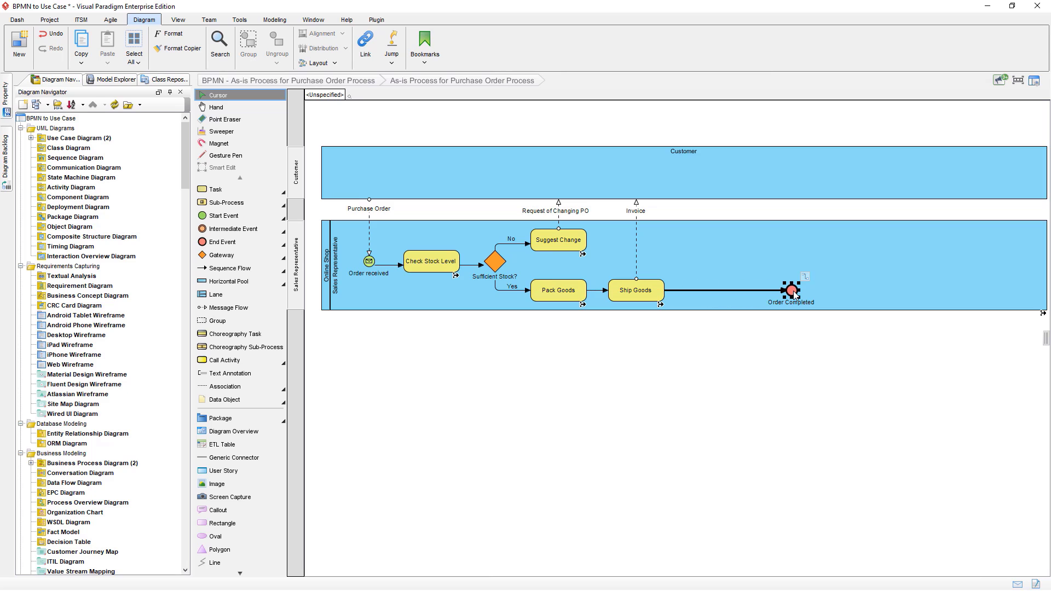
Insert a task named "Follow-up Customer" into the flow between Ship Goods and Order Completed, and position it midway.
left_click(712, 290)
left_click(732, 296)
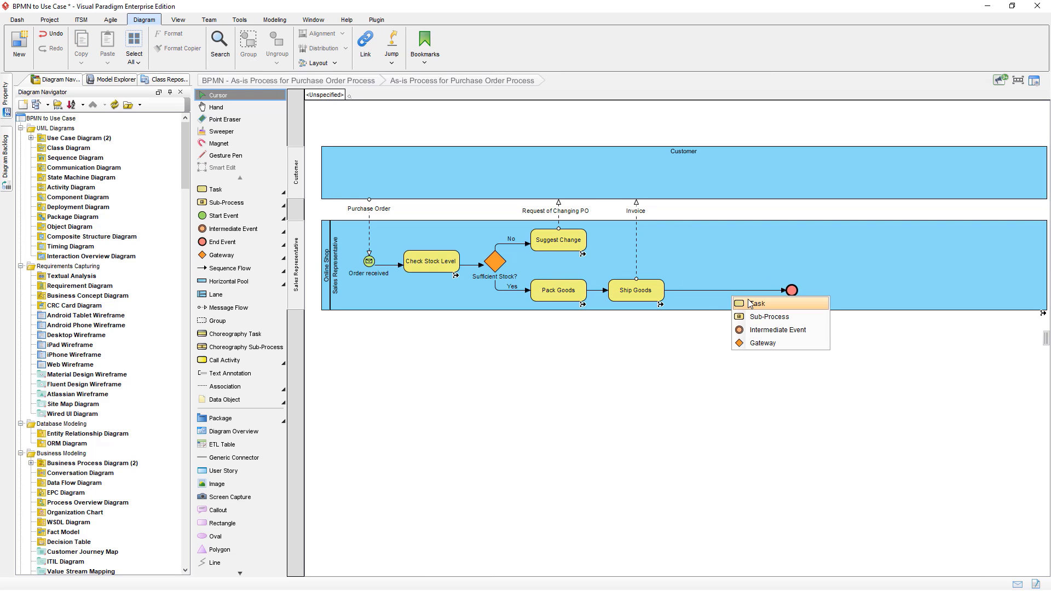
left_click(750, 303)
type("Follow-up Customer")
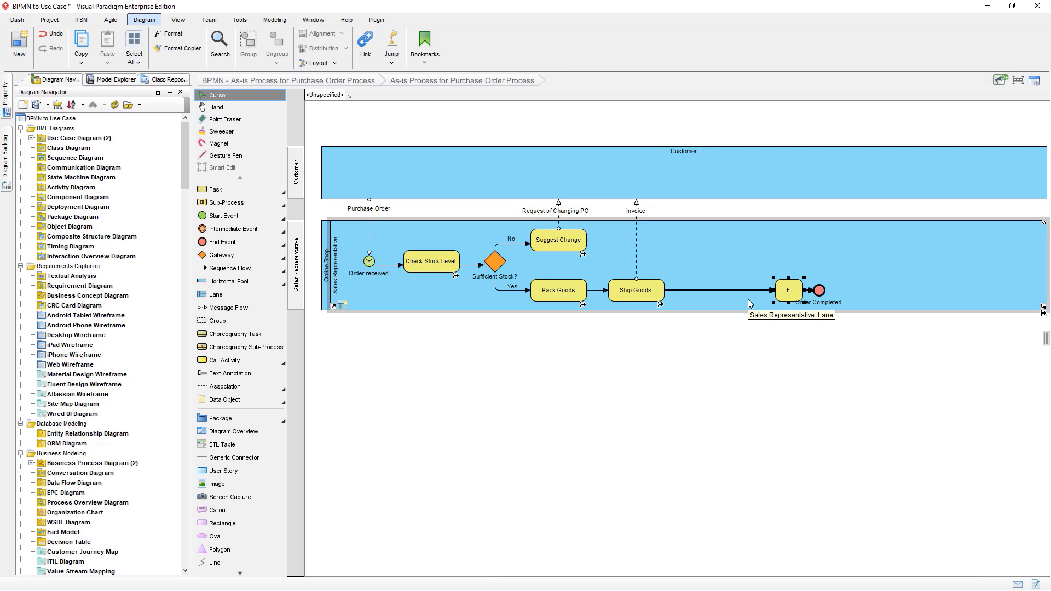
key("Return")
left_click_drag(777, 302, 715, 298)
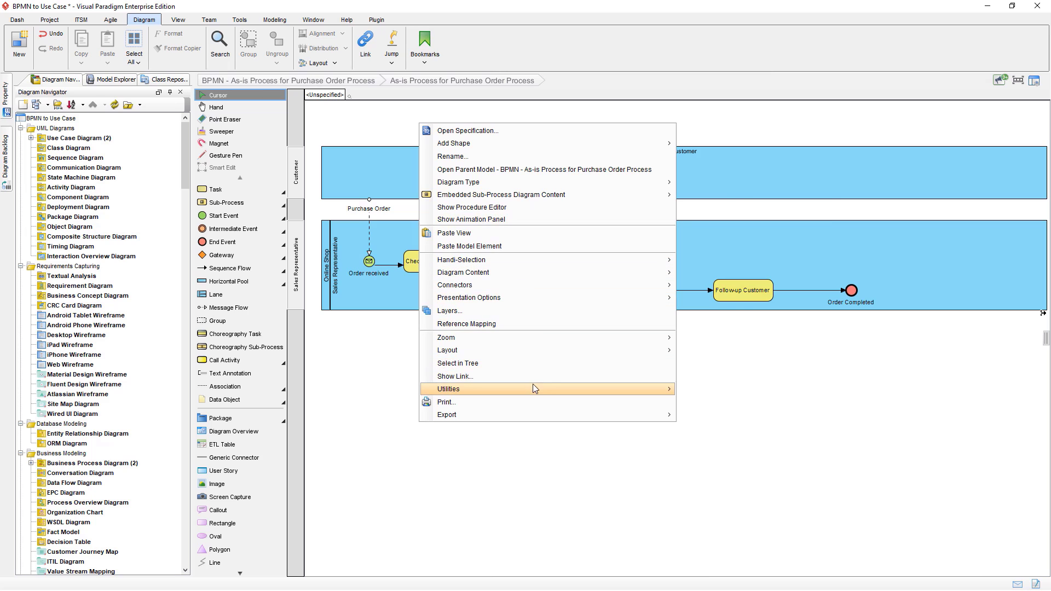
Start transforming the modified process diagram with the BPMN to Use Case transform and enable fitting of shape sizes.
mouse_move(535, 389)
mouse_move(772, 218)
left_click(846, 230)
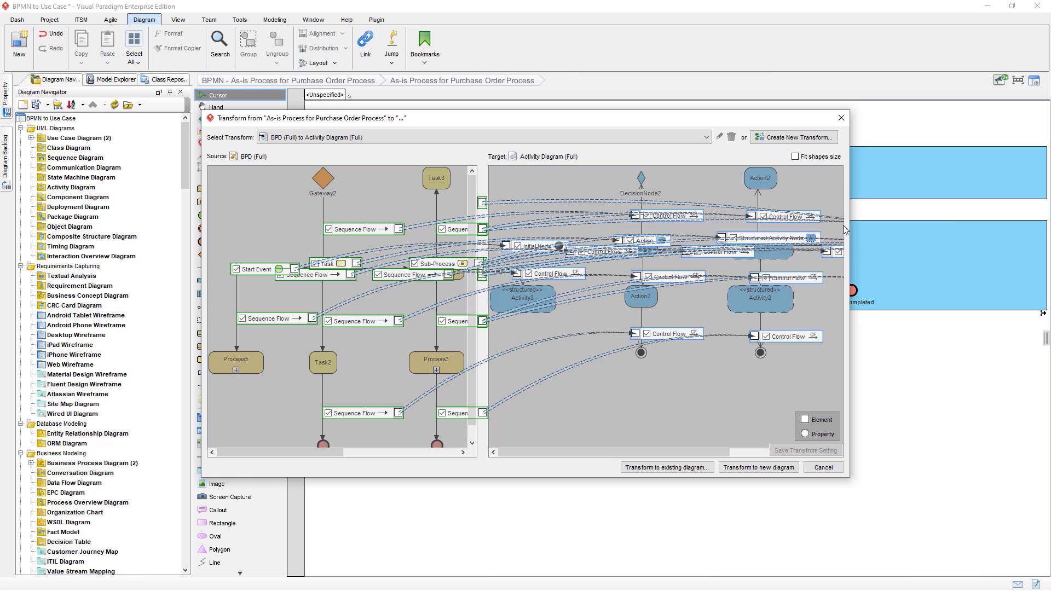
left_click(686, 137)
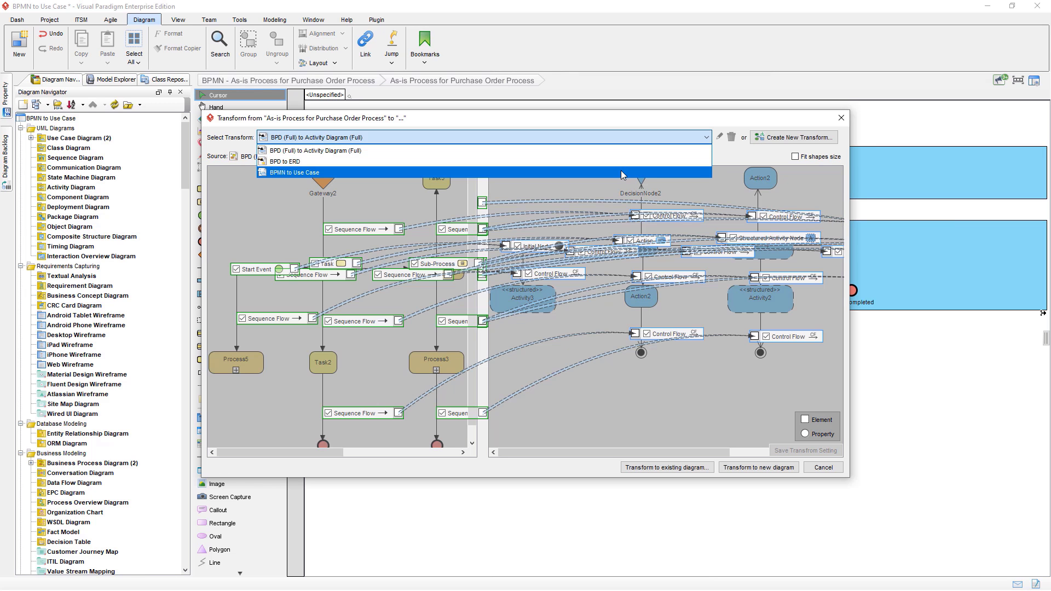
left_click(621, 172)
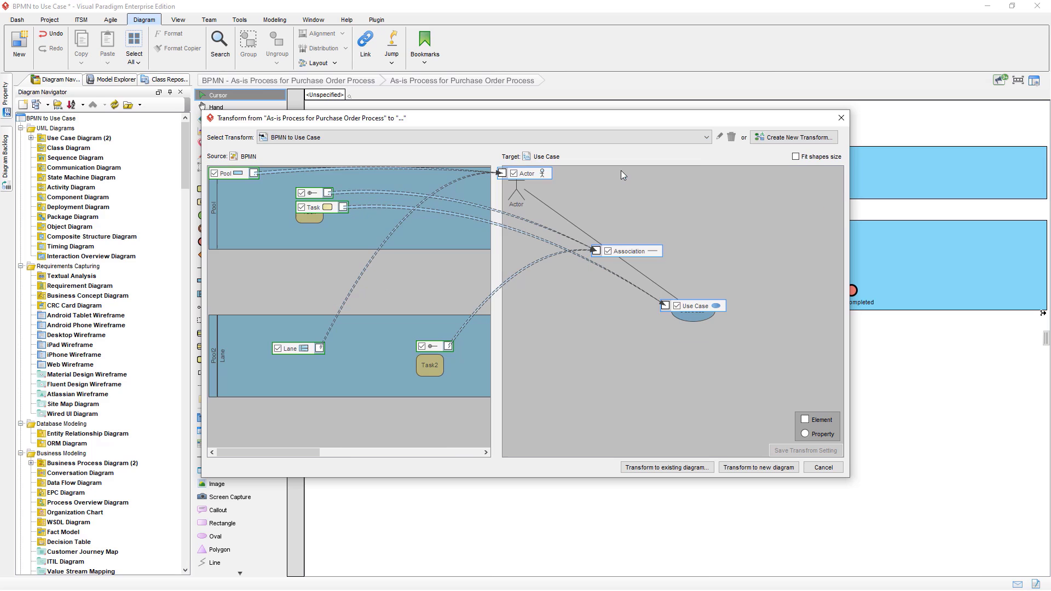
left_click(804, 156)
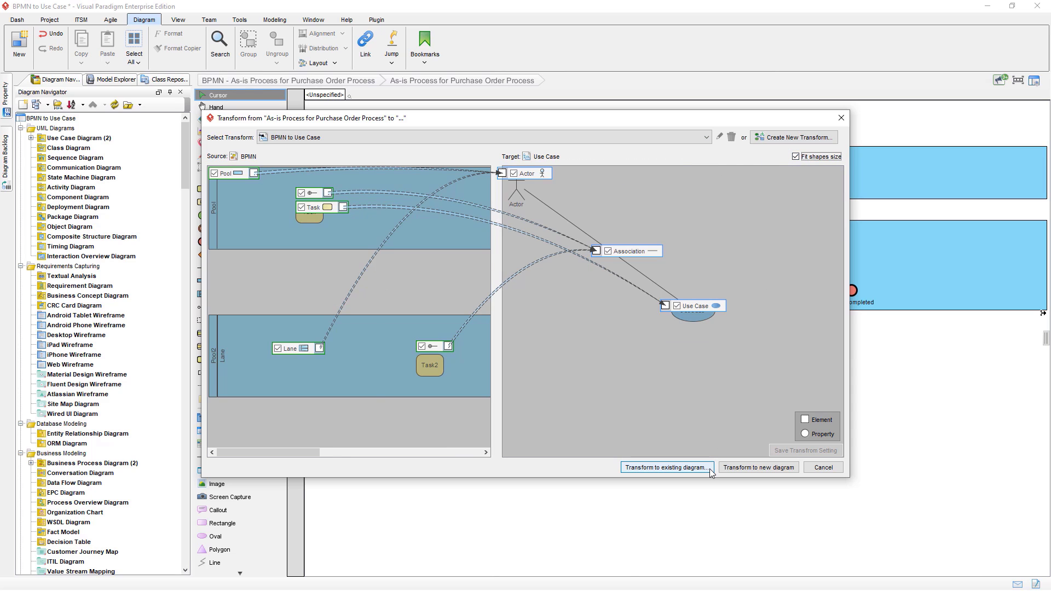
Transform the process into the existing As-is Process for Purchase Order Process use case diagram.
left_click(666, 467)
left_click(454, 240)
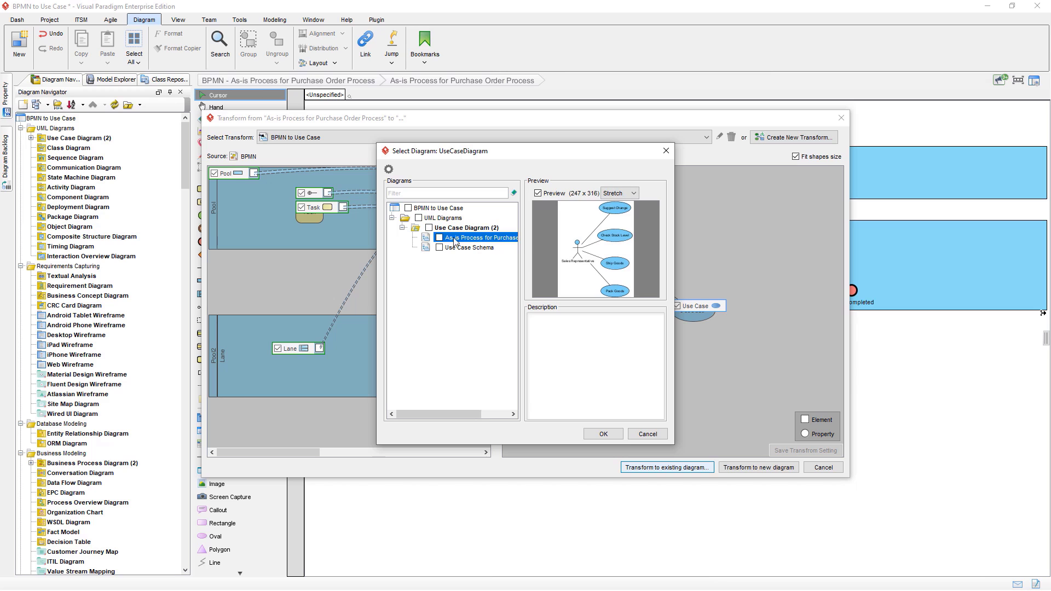
left_click(439, 238)
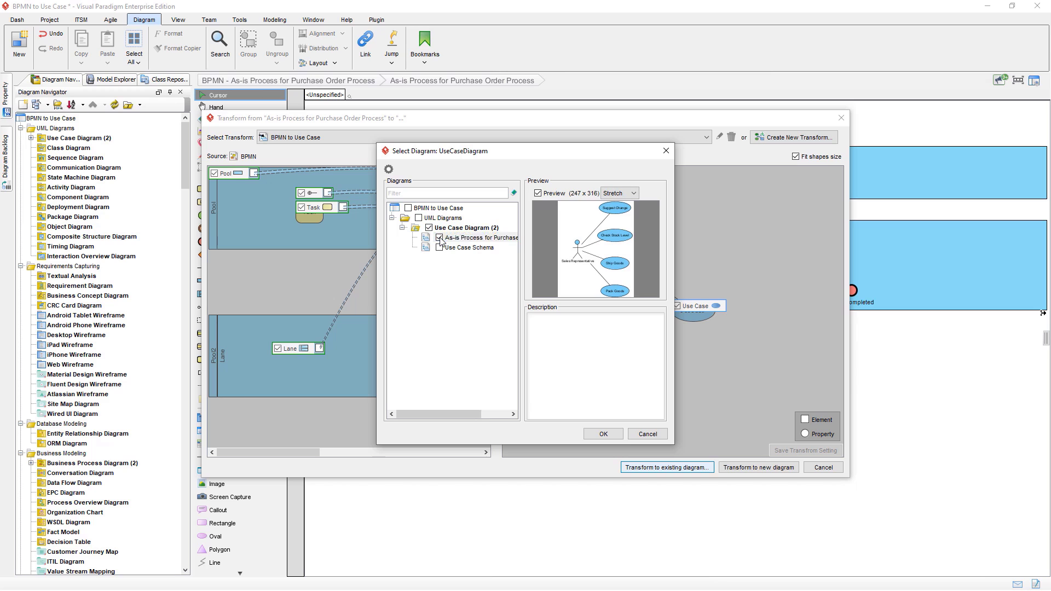
left_click(601, 434)
Rerun the last layout style on the updated use case diagram.
right_click(485, 231)
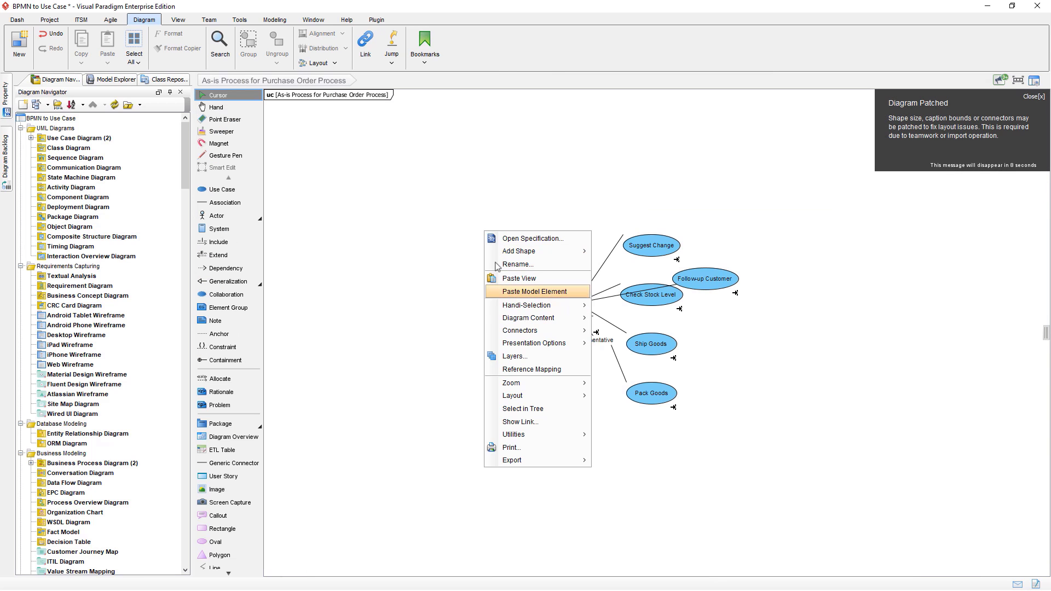
mouse_move(525, 395)
left_click(605, 396)
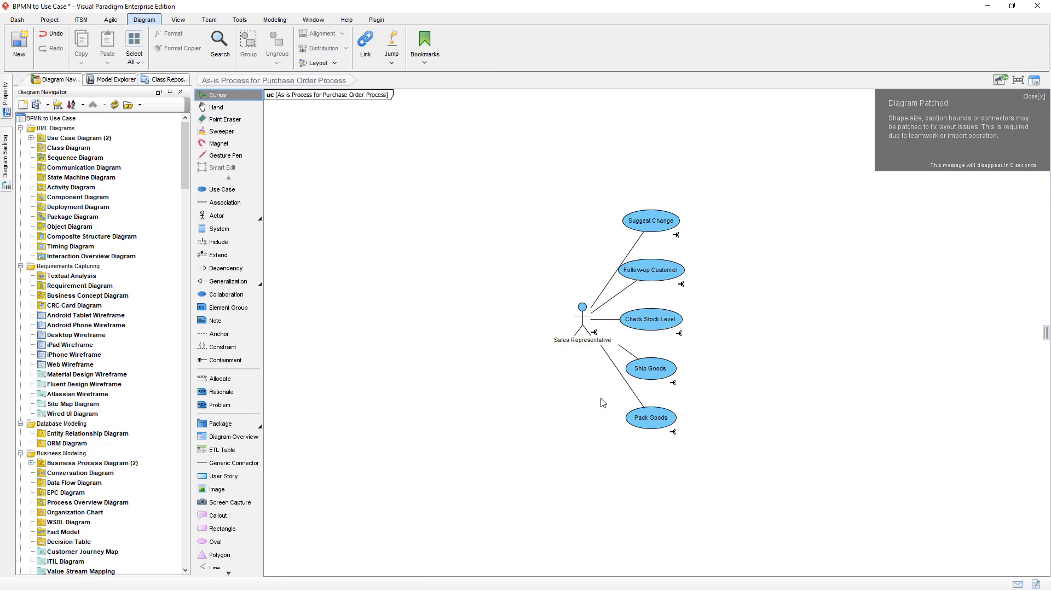